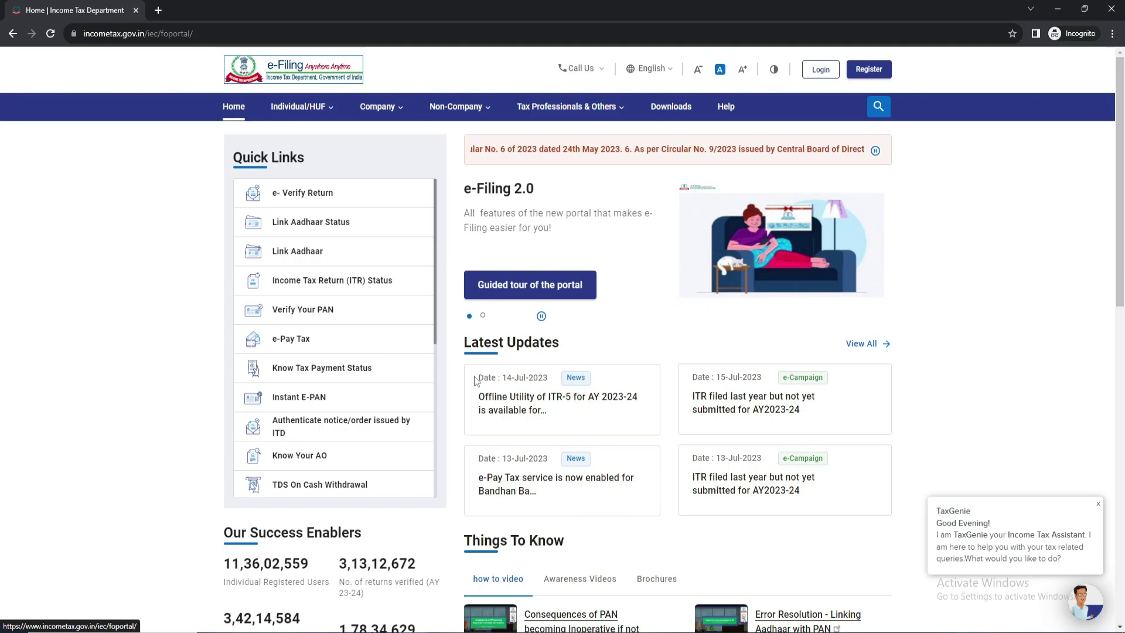
# Step: Open Link Aadhaar from Quick Links and scroll to the blank PAN and Aadhaar fields
pyautogui.click(308, 257)
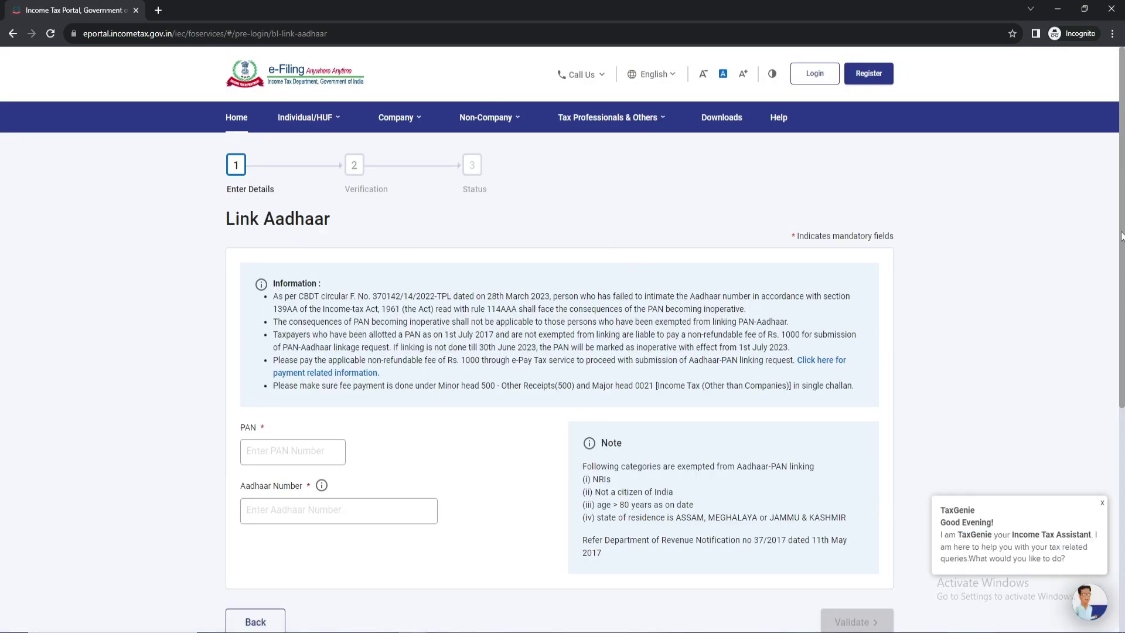
pyautogui.moveTo(1121, 236)
pyautogui.mouseDown()
pyautogui.moveTo(1121, 303)
pyautogui.moveTo(1121, 239)
pyautogui.mouseUp()
pyautogui.moveTo(1122, 236); pyautogui.dragTo(1122, 299)
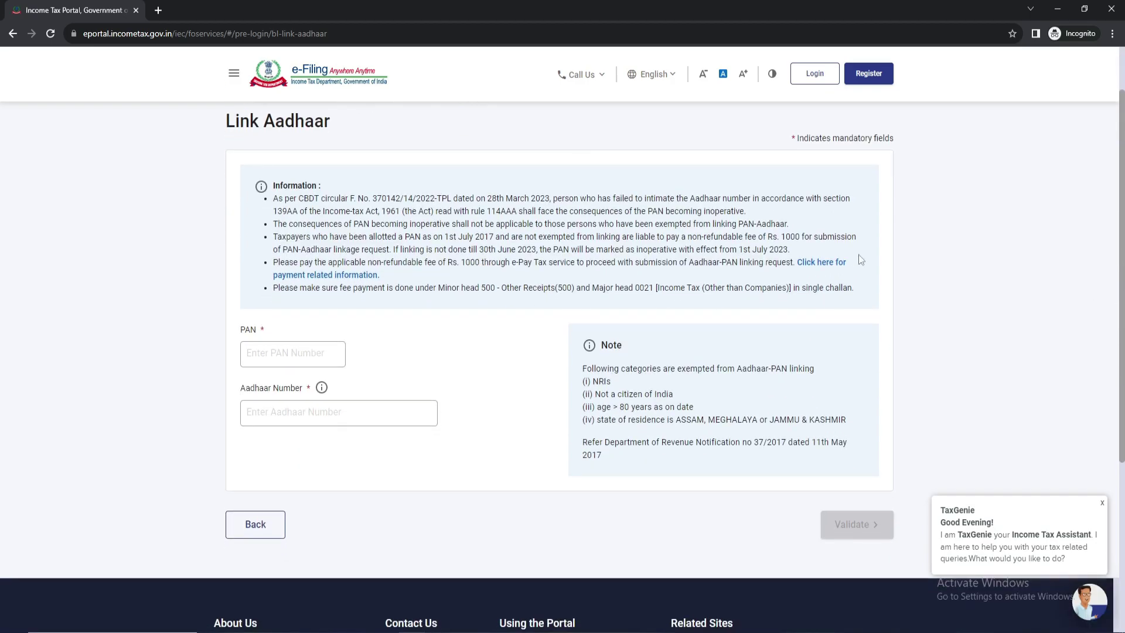
pyautogui.scroll(2, 1122, 261)
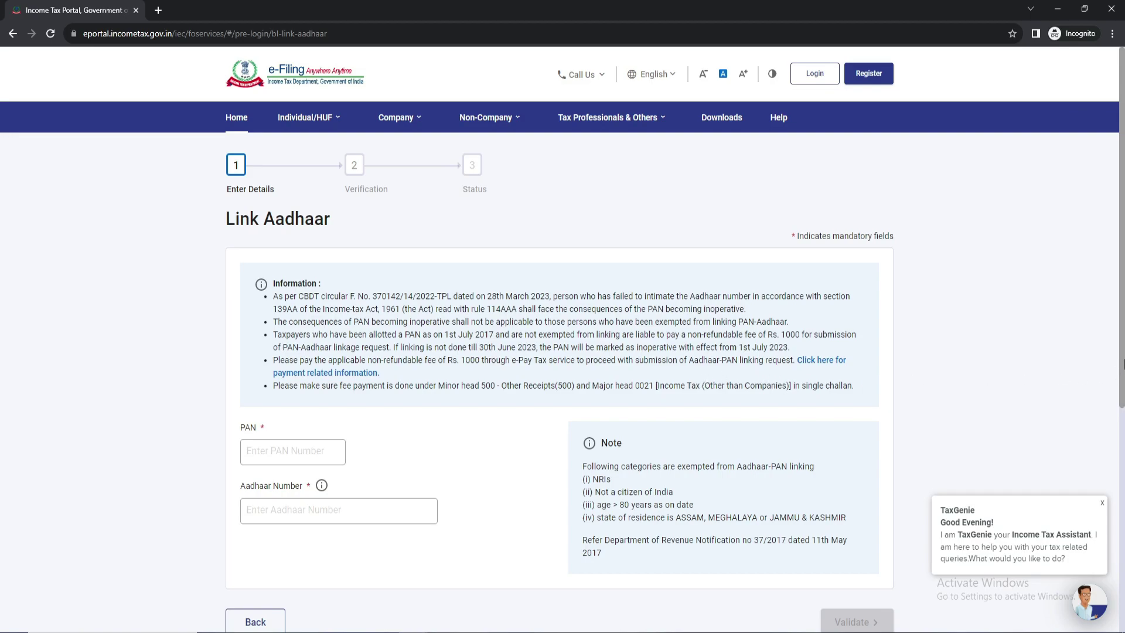
pyautogui.scroll(-2, 1122, 350)
pyautogui.scroll(2, 1122, 351)
# Step: Enter and validate the PAN and Aadhaar number, then continue to pay through e-Pay Tax
pyautogui.moveTo(441, 632)
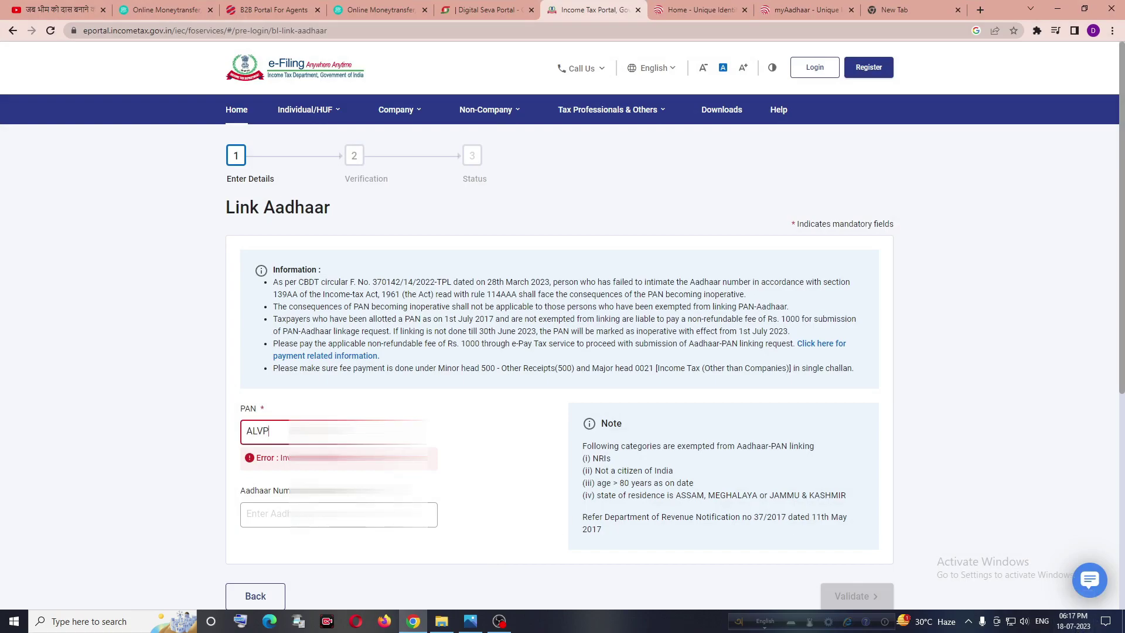
pyautogui.click(339, 489)
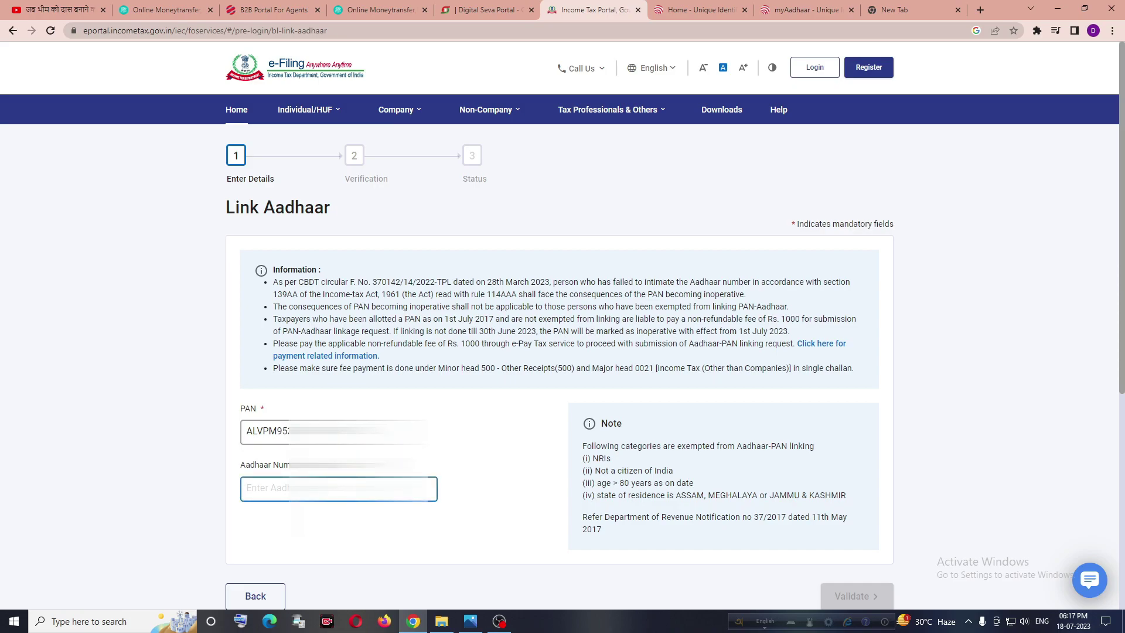
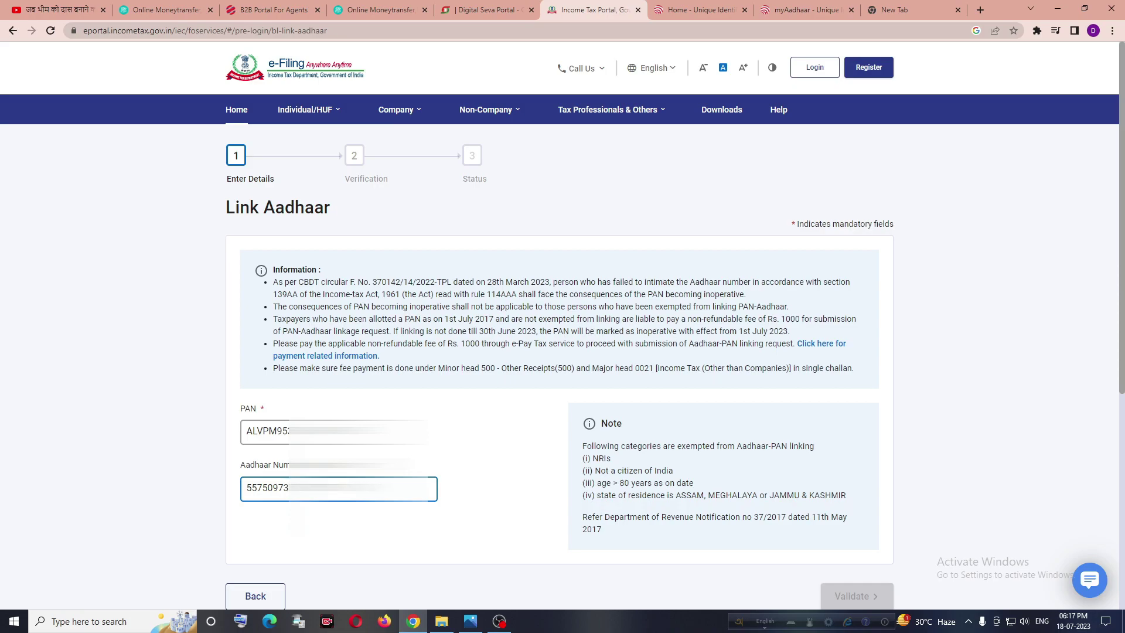
pyautogui.click(865, 596)
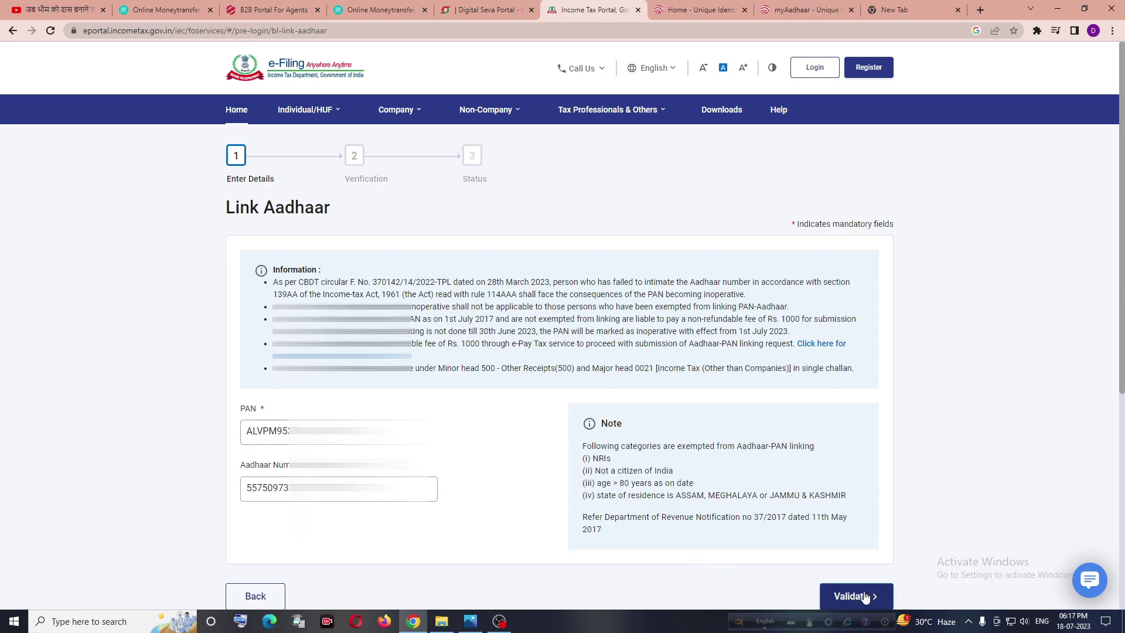
pyautogui.scroll(-2, 649, 450)
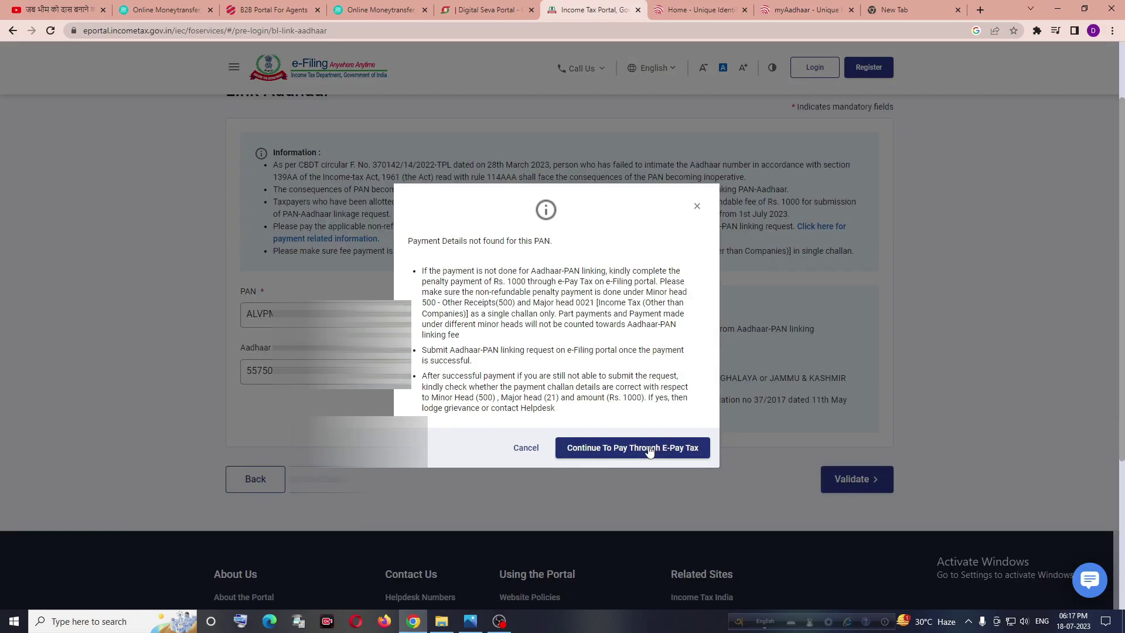
pyautogui.click(649, 450)
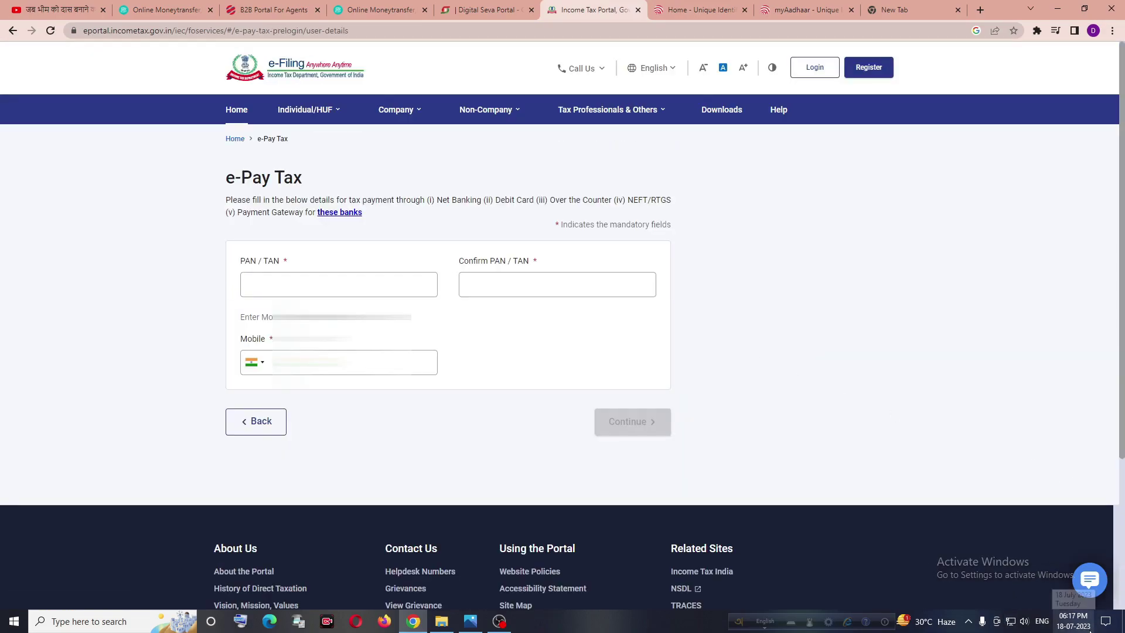
# Step: Enter the PAN, confirm it, and enter the mobile number to request an OTP
pyautogui.click(278, 285)
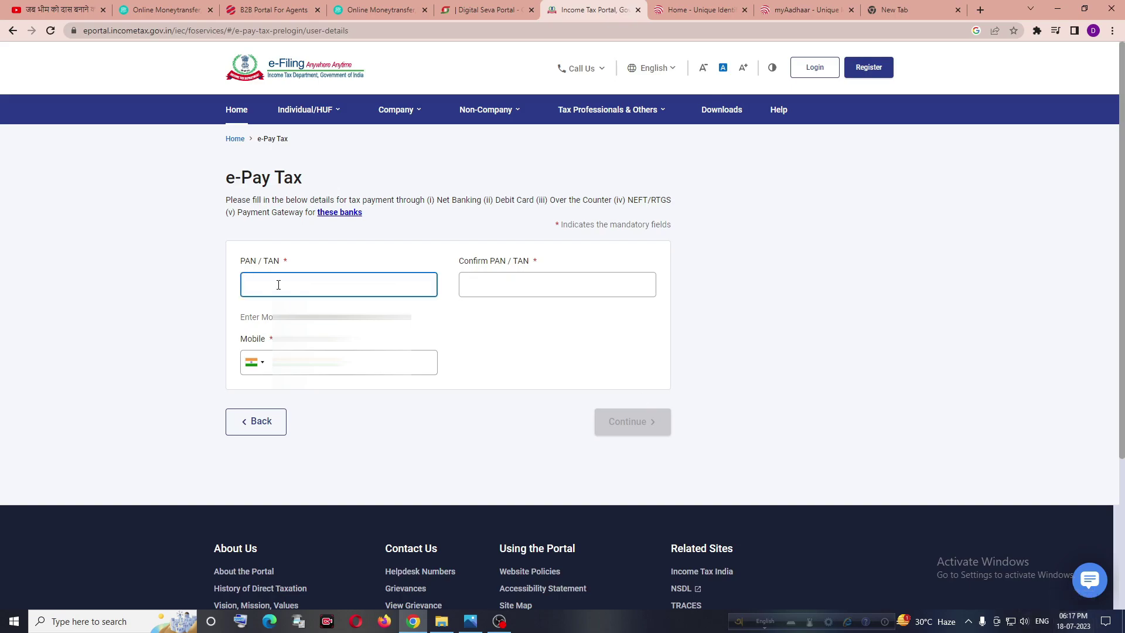
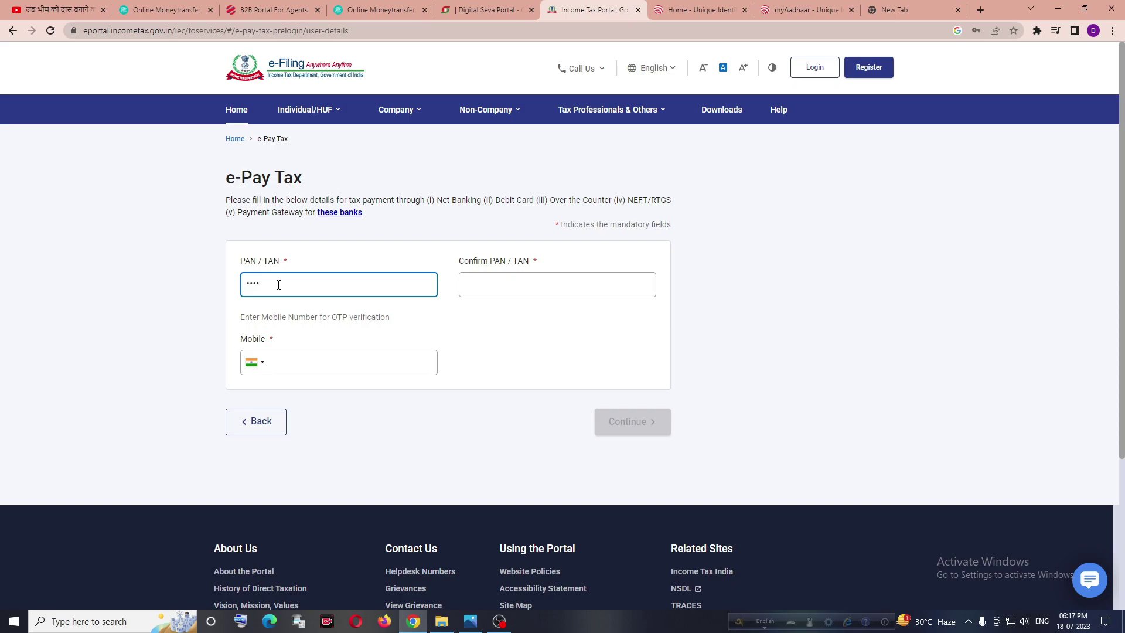
pyautogui.press('Tab')
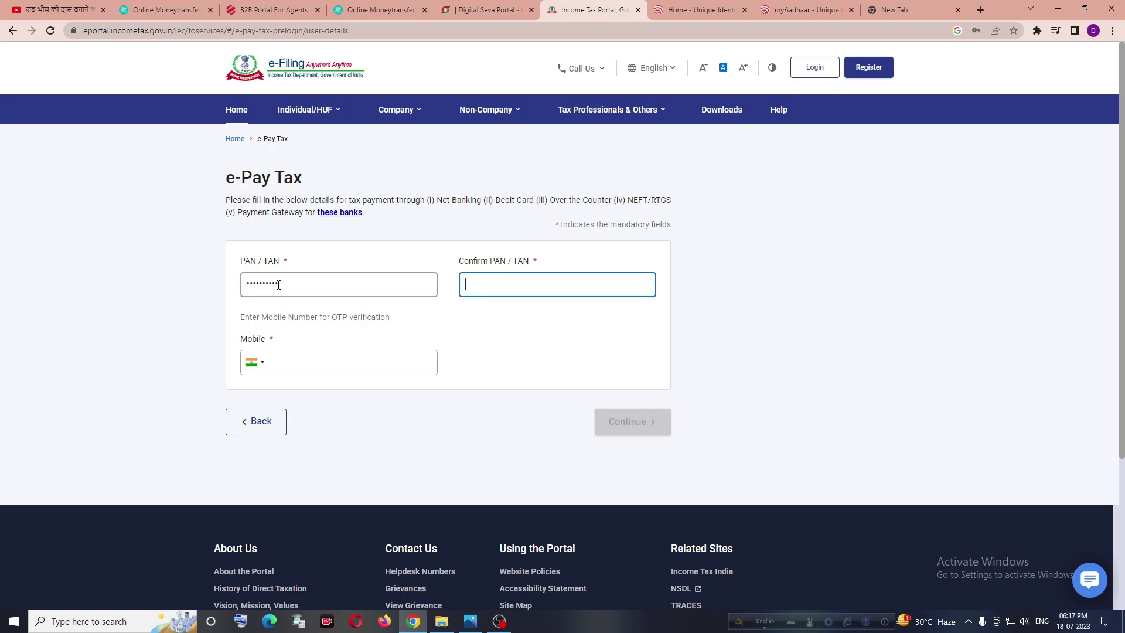
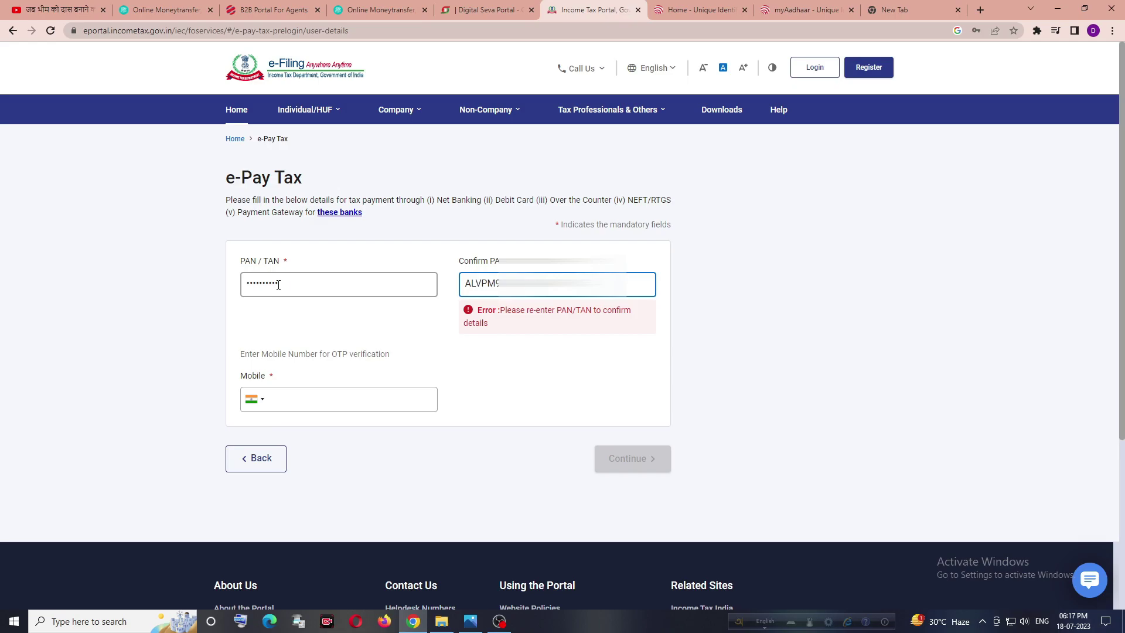
pyautogui.press('Tab')
pyautogui.press('Tab')
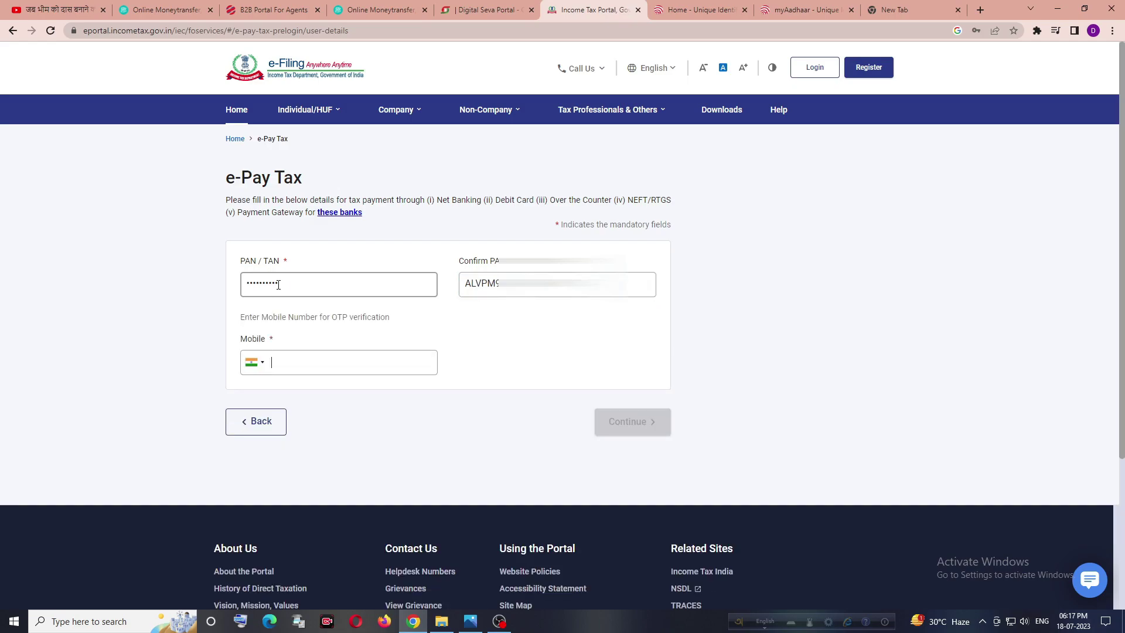
pyautogui.write('9735')
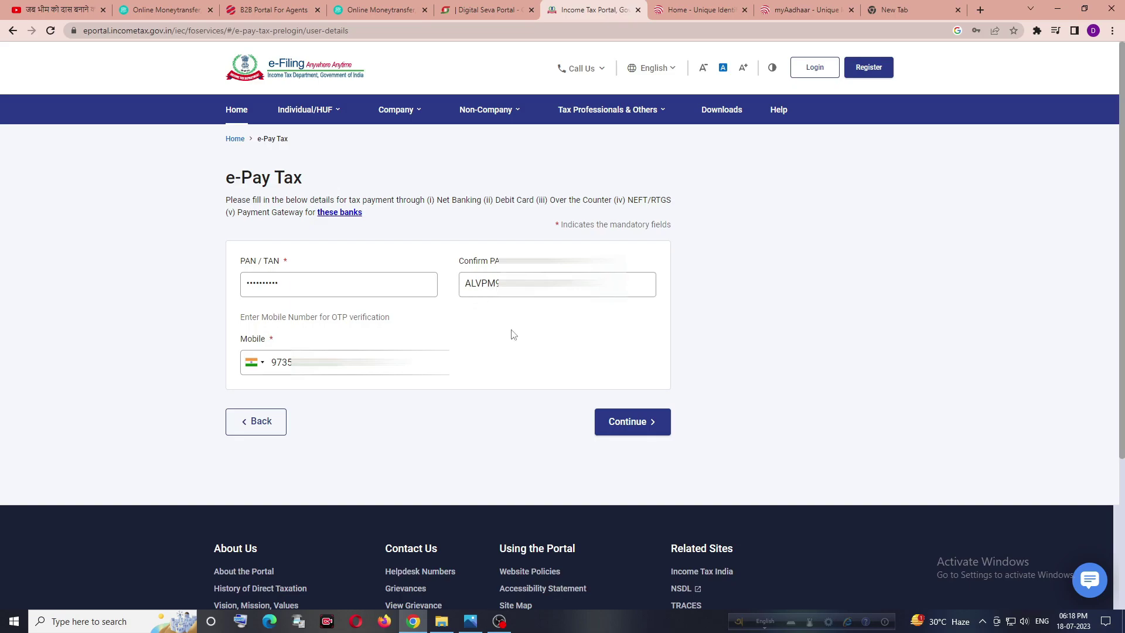
pyautogui.click(621, 423)
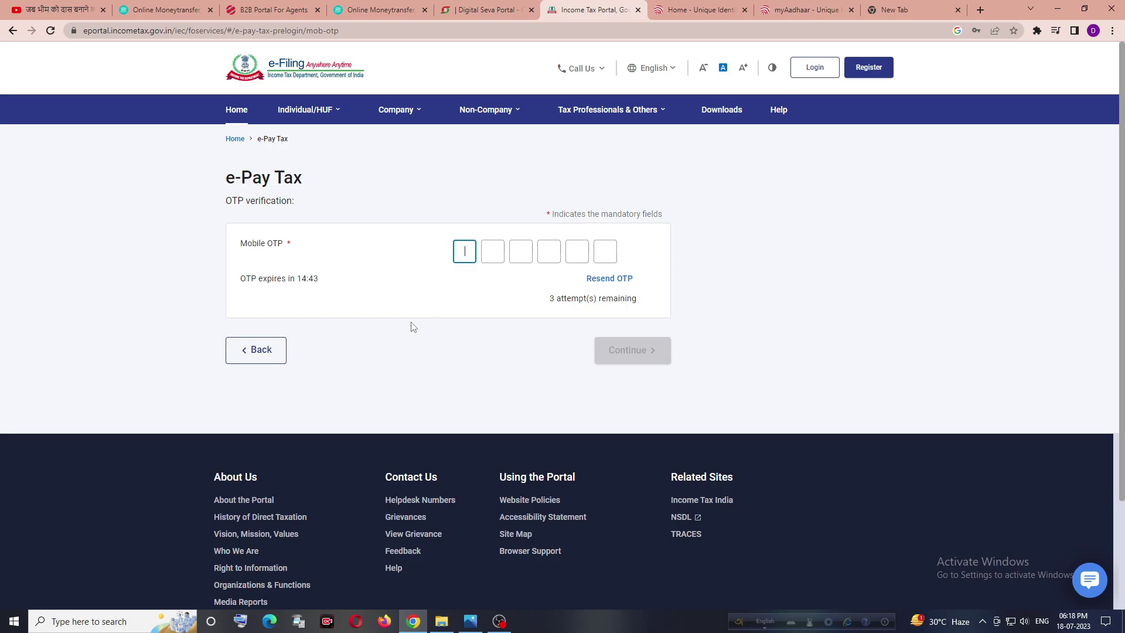
# Step: Enter the six-digit mobile OTP and submit it for verification
pyautogui.write('1')
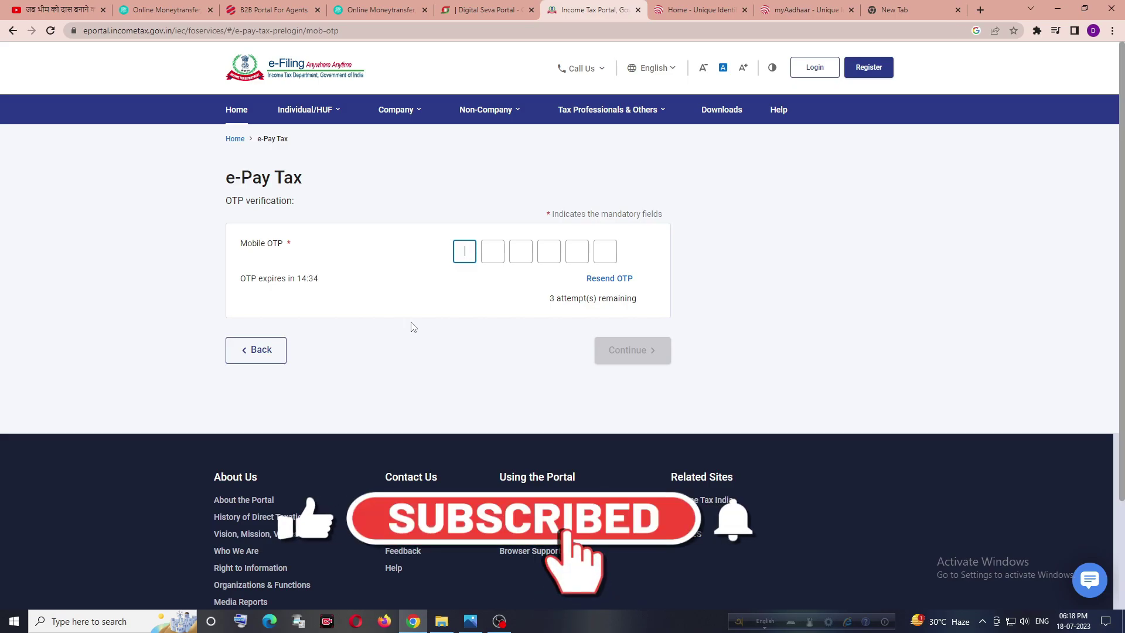
pyautogui.write('11111')
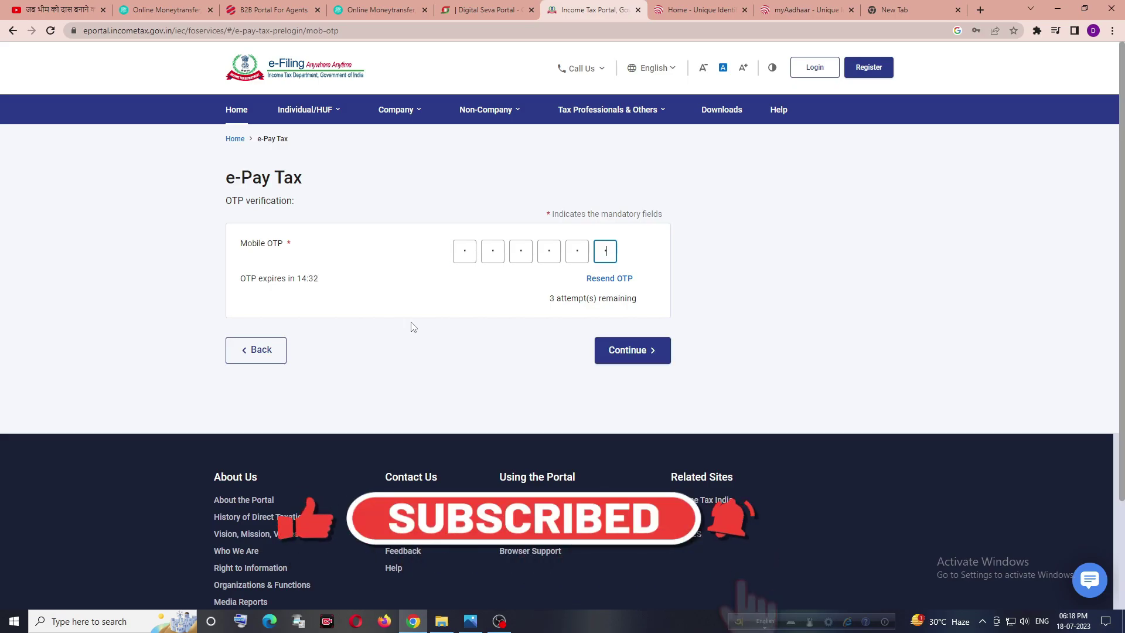
pyautogui.click(631, 351)
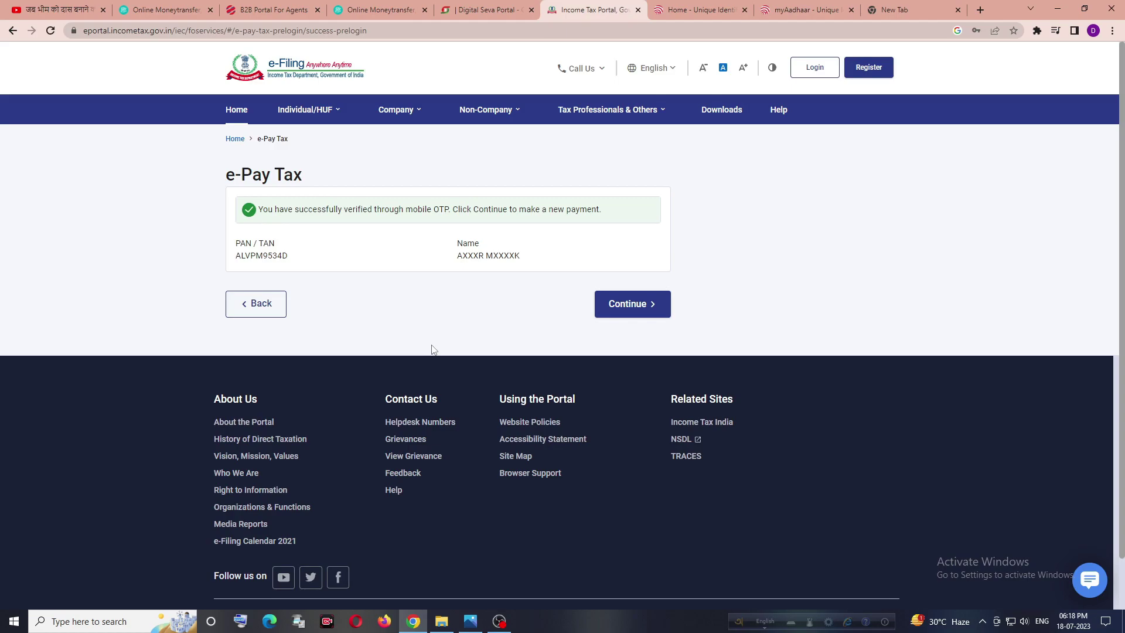
# Step: Start a new Income Tax payment for assessment year 2024-25
pyautogui.click(609, 310)
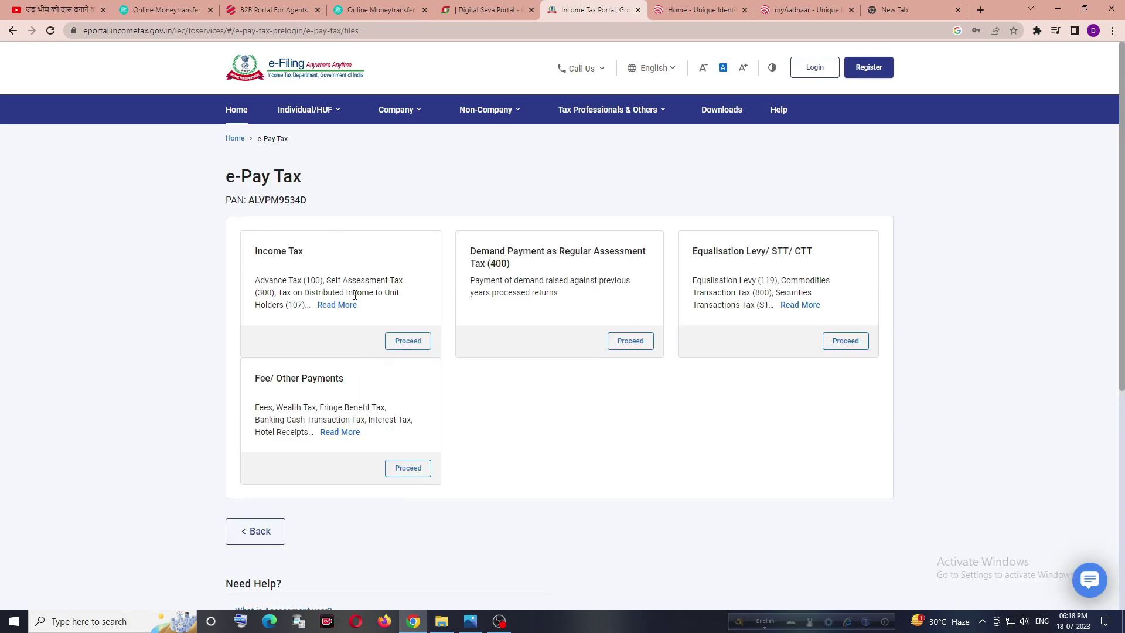
pyautogui.click(408, 341)
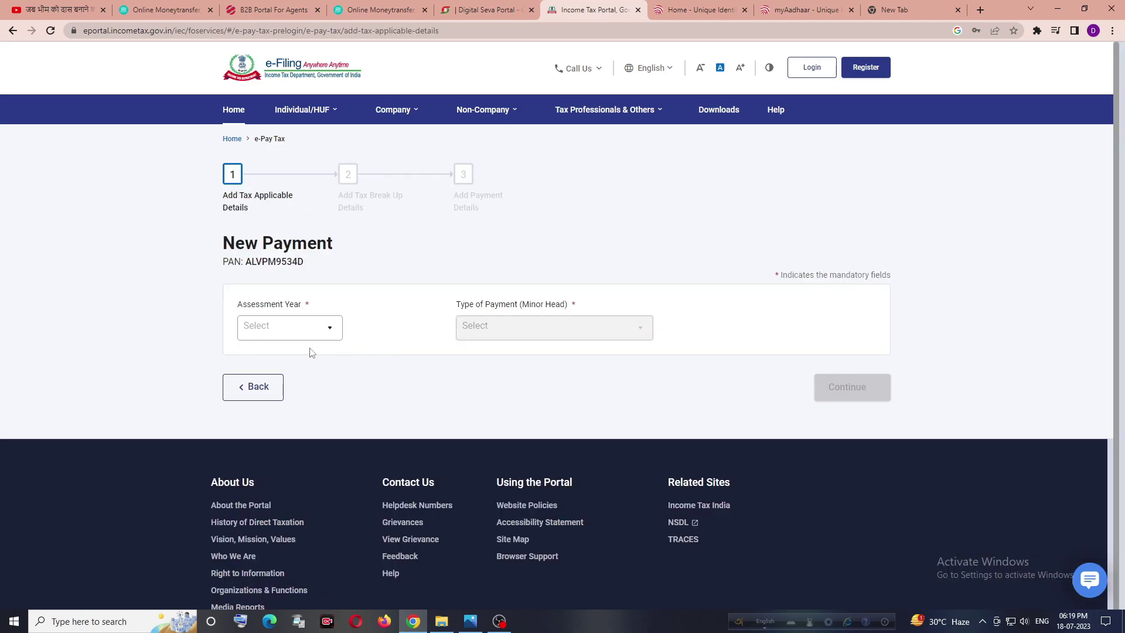
pyautogui.click(284, 334)
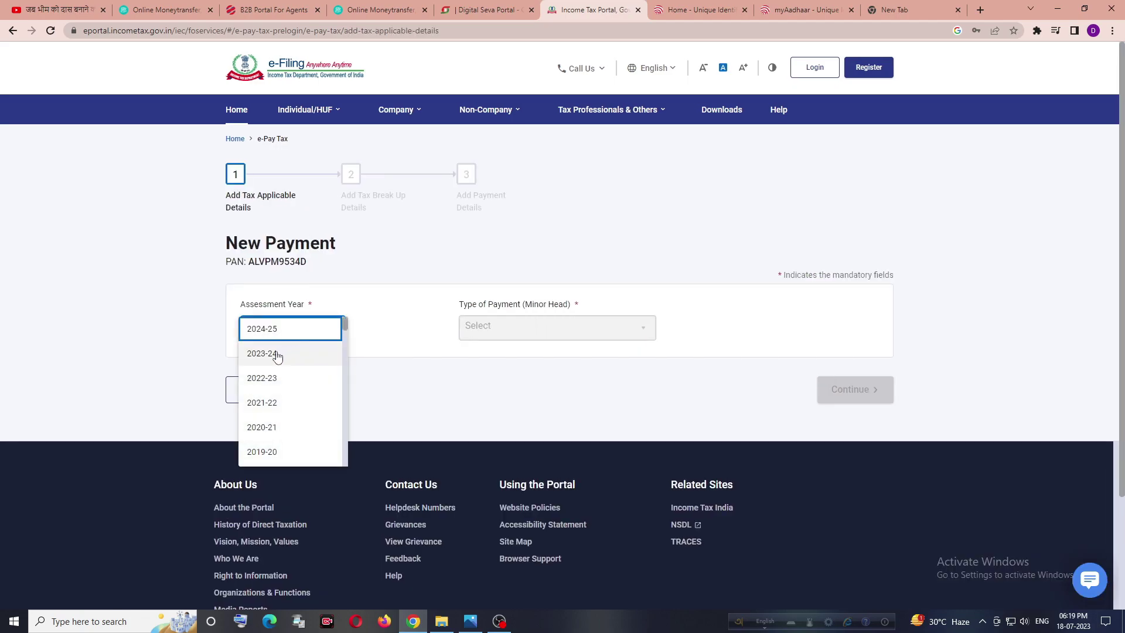
pyautogui.click(279, 333)
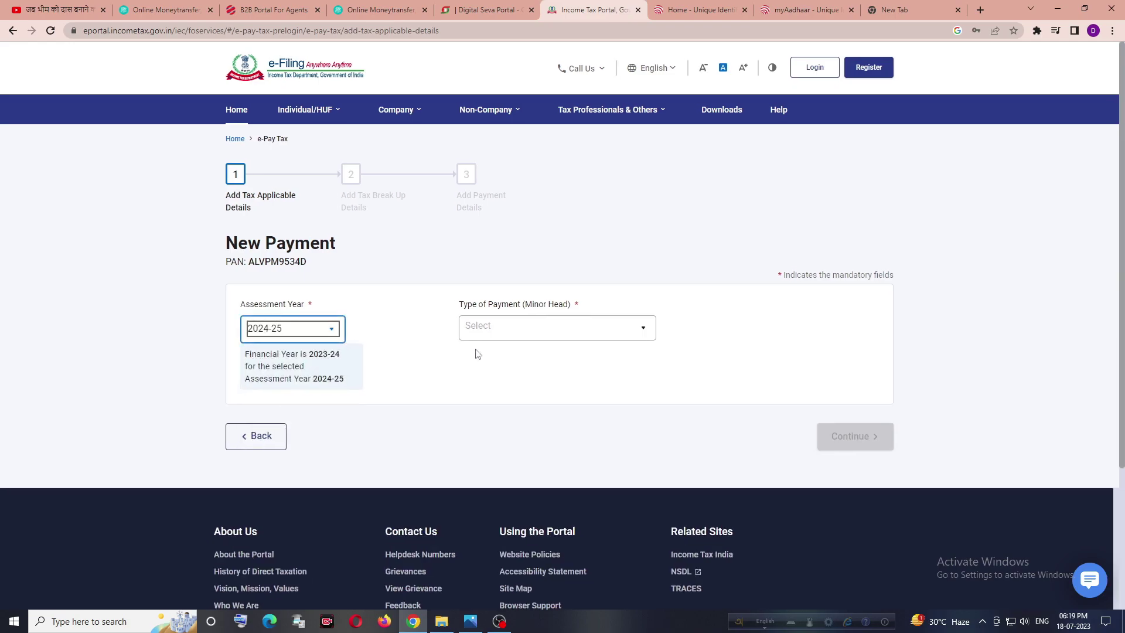
# Step: Choose Other Receipts (500) with the PAN-Aadhaar linking delay fee and continue to break-up
pyautogui.click(483, 330)
pyautogui.scroll(-3, 509, 363)
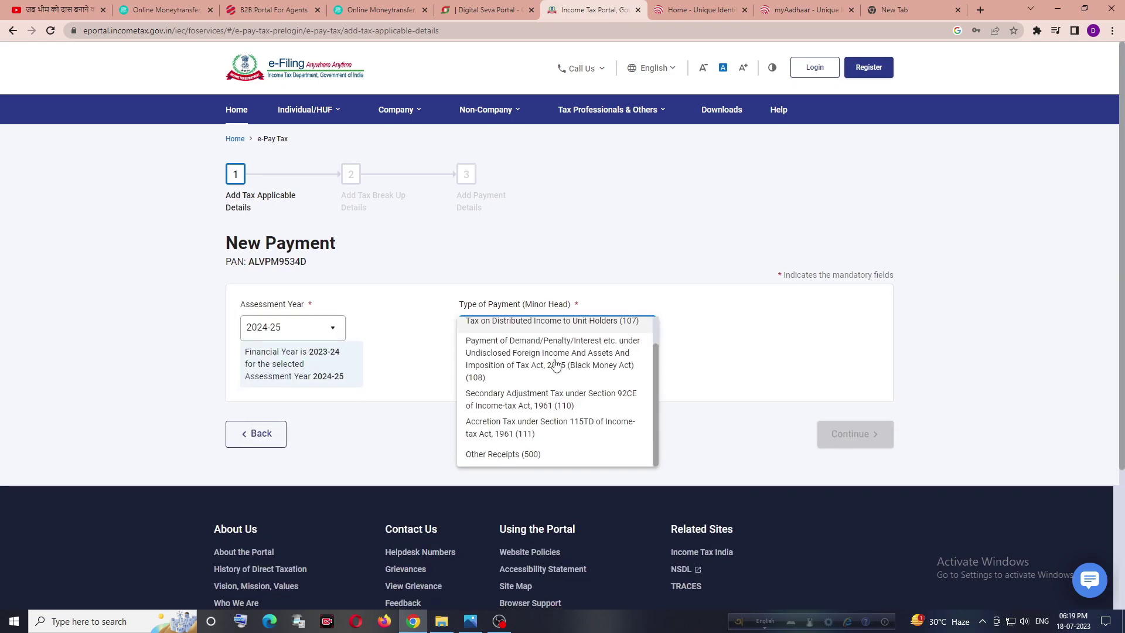
pyautogui.click(515, 339)
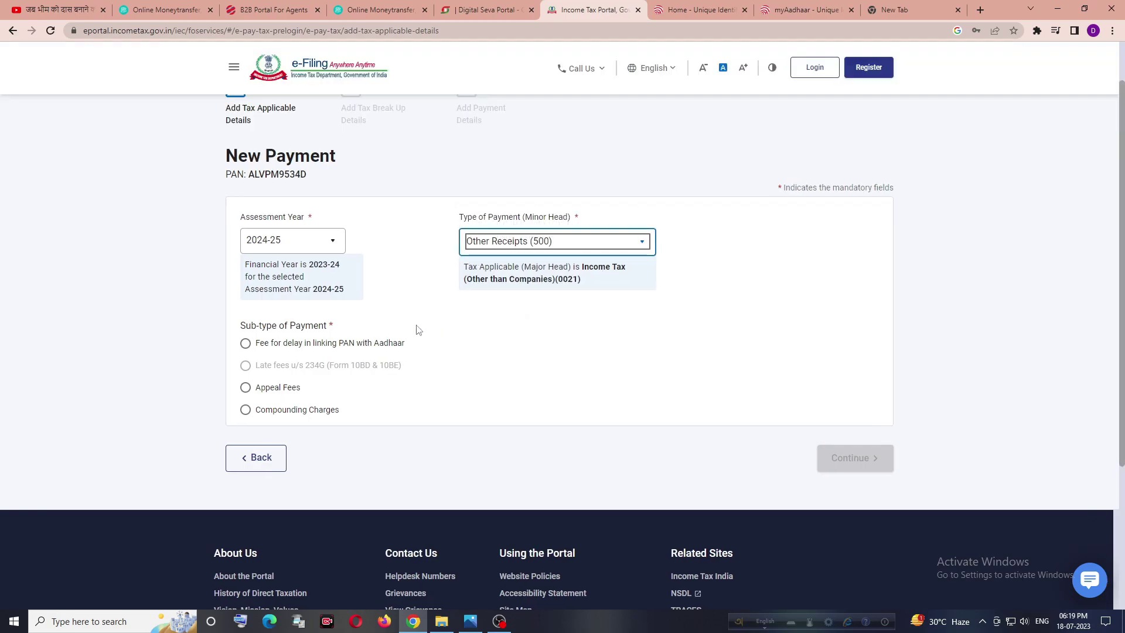
pyautogui.click(245, 345)
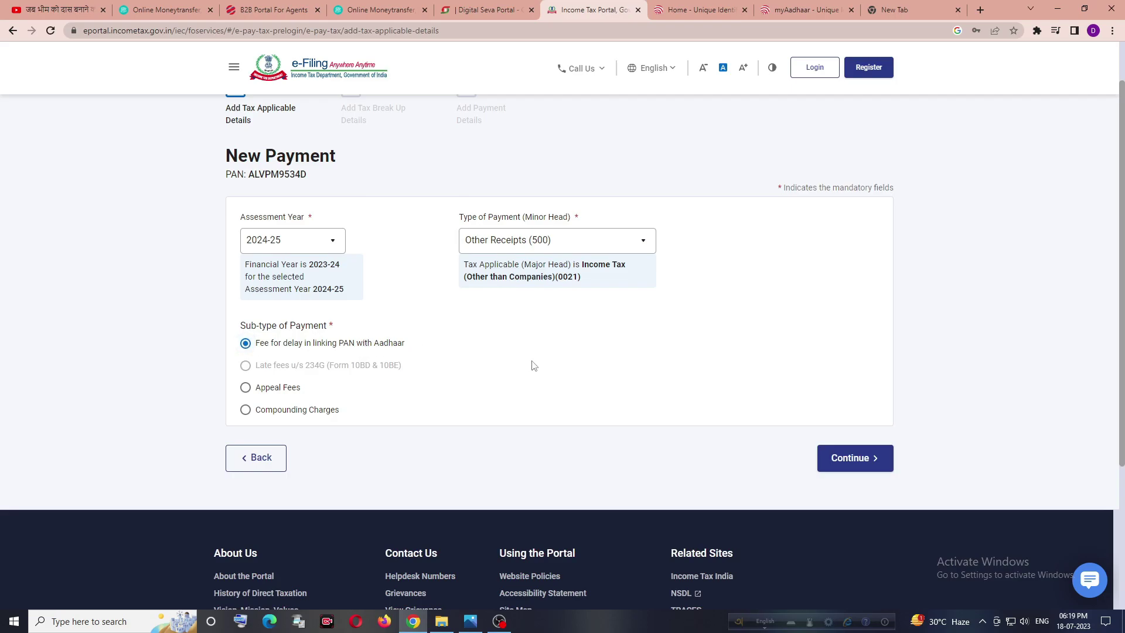
pyautogui.click(828, 459)
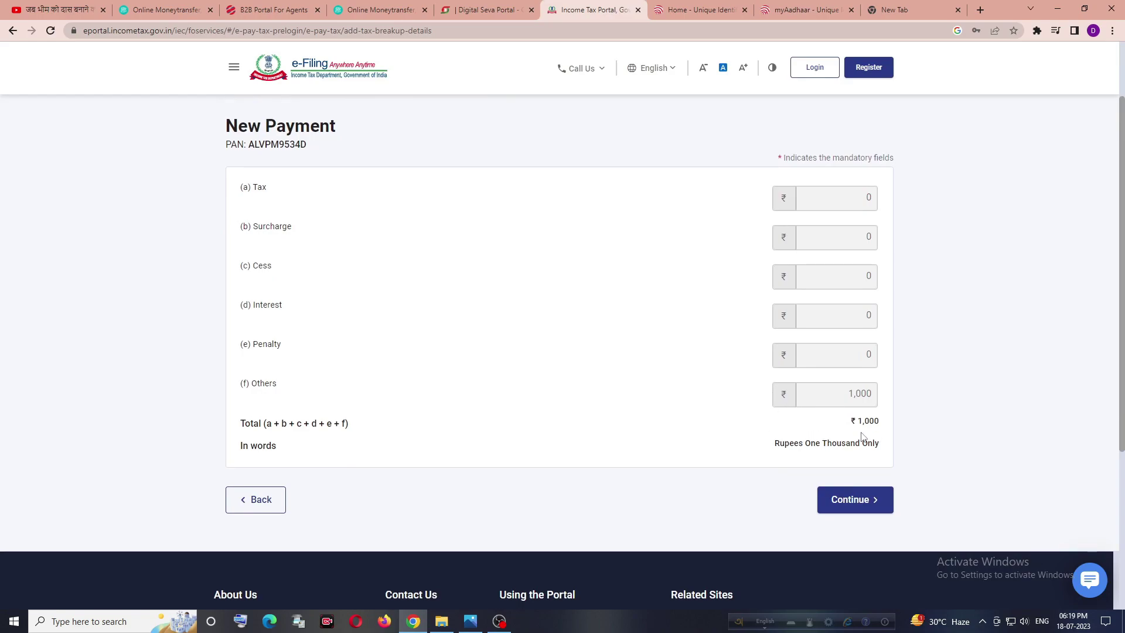
# Step: Review the debit card, pay at bank counter and RTGS/NEFT payment modes
pyautogui.click(864, 495)
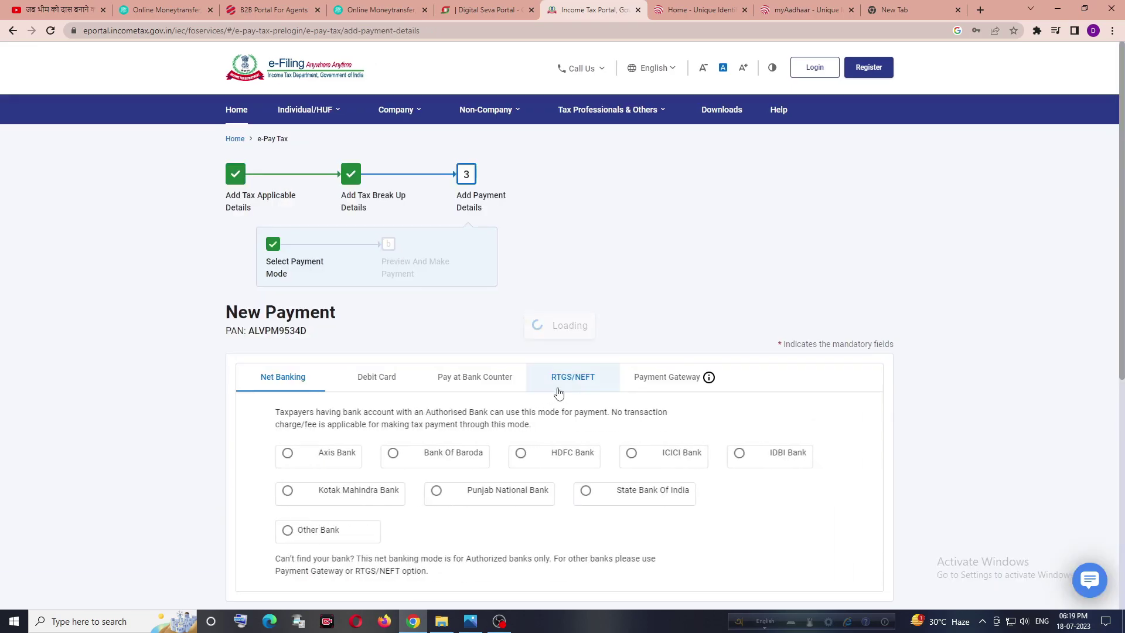
pyautogui.scroll(-2, 615, 303)
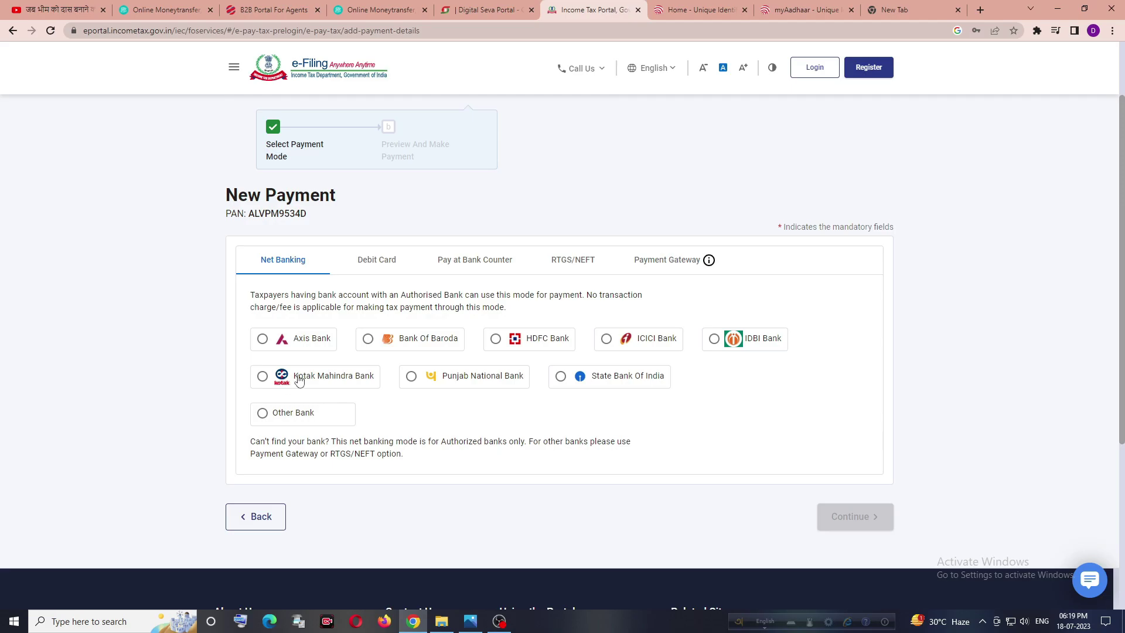
pyautogui.click(386, 272)
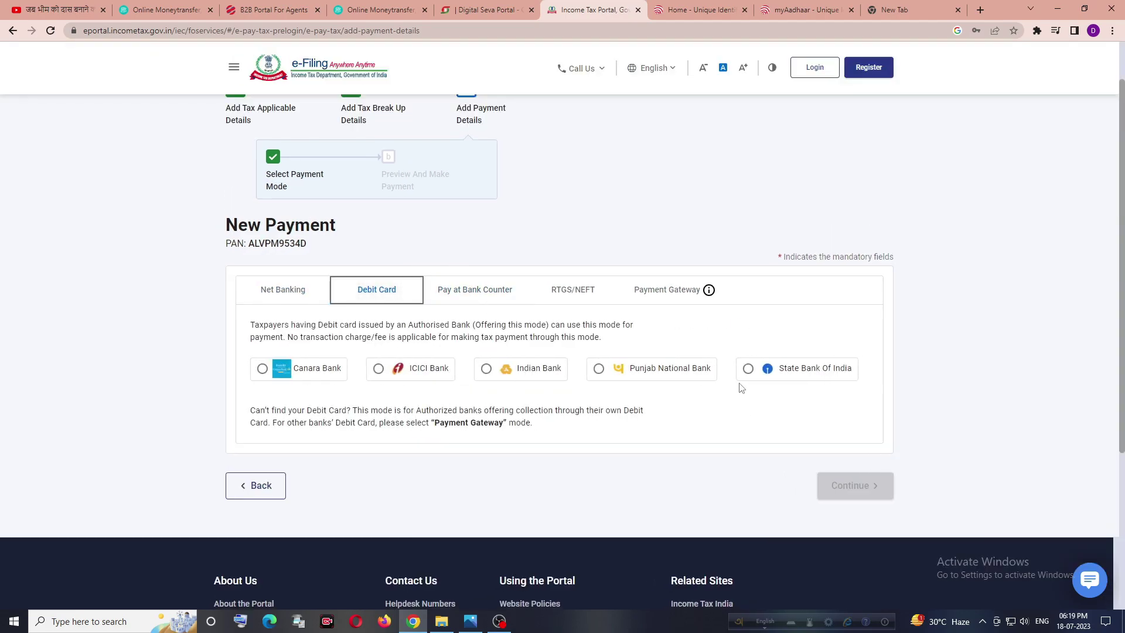
pyautogui.click(481, 299)
pyautogui.scroll(-2, 402, 419)
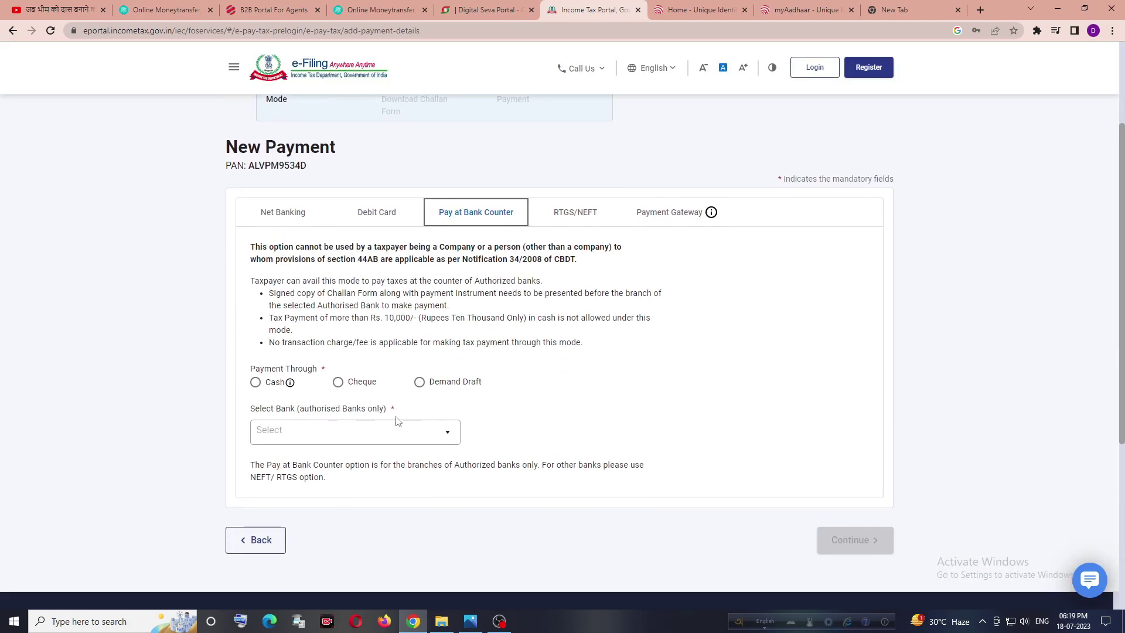
pyautogui.click(574, 223)
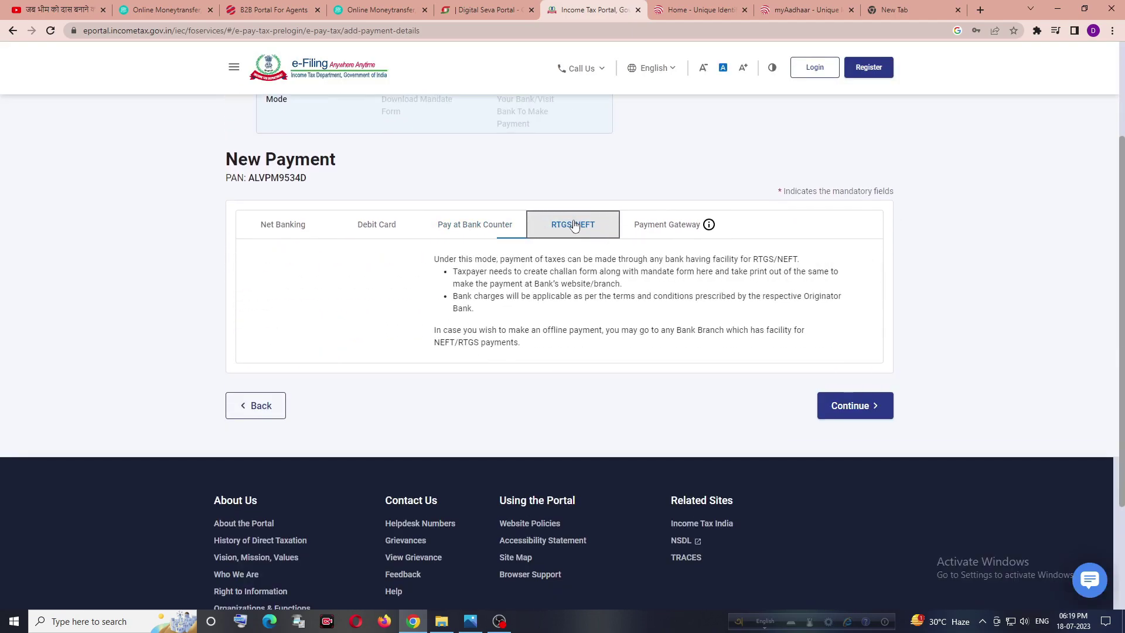
# Step: Select Canara Bank under Payment Gateway and continue to the ₹1,000 payment preview
pyautogui.click(660, 226)
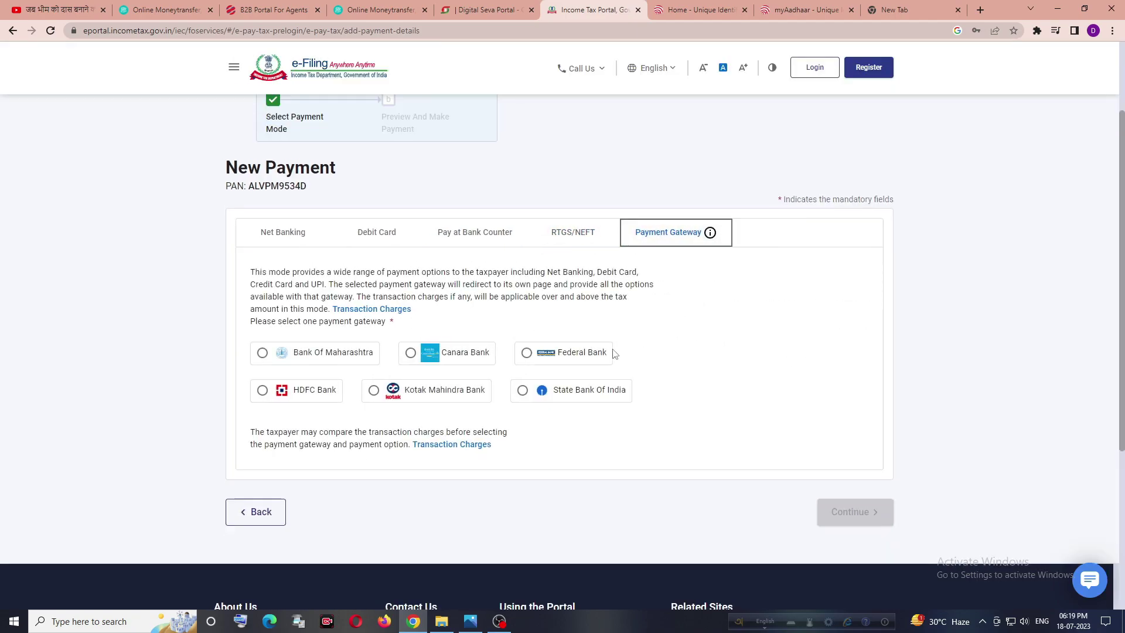
pyautogui.scroll(-2, 680, 355)
pyautogui.click(410, 235)
pyautogui.click(846, 396)
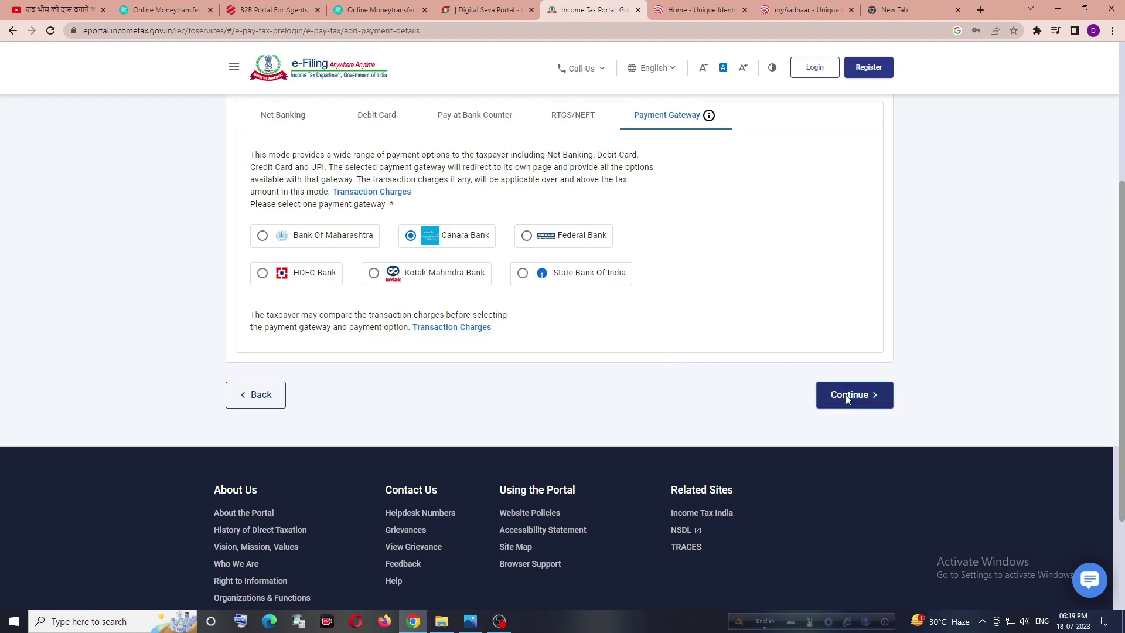
pyautogui.scroll(-8, 518, 354)
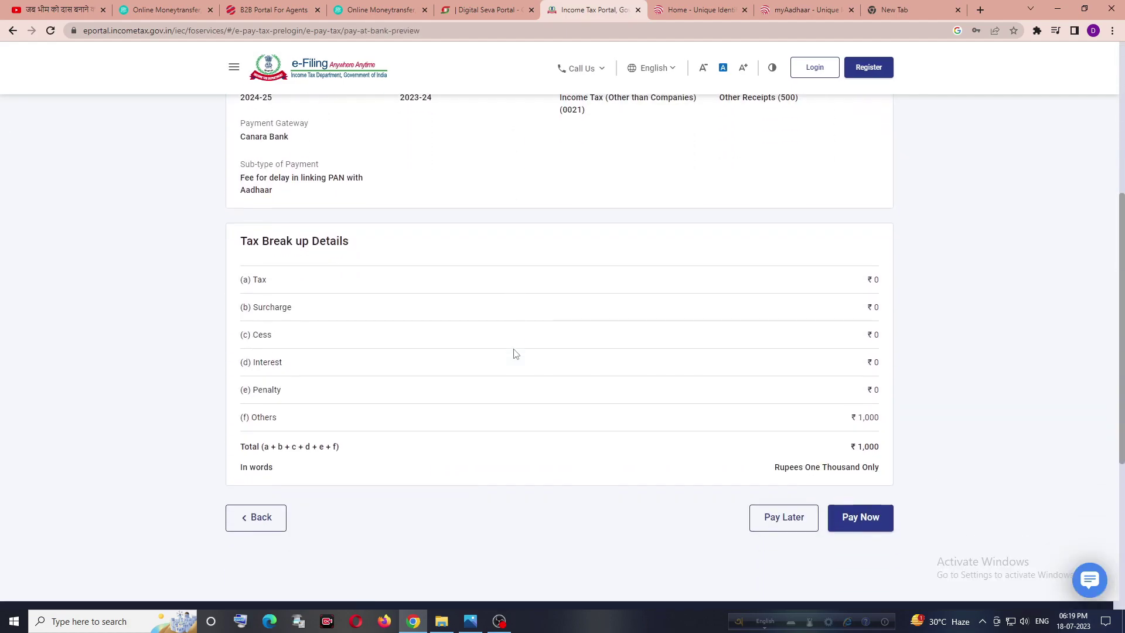
# Step: Choose Pay Now, agree to the terms and conditions, and submit to the bank
pyautogui.click(865, 406)
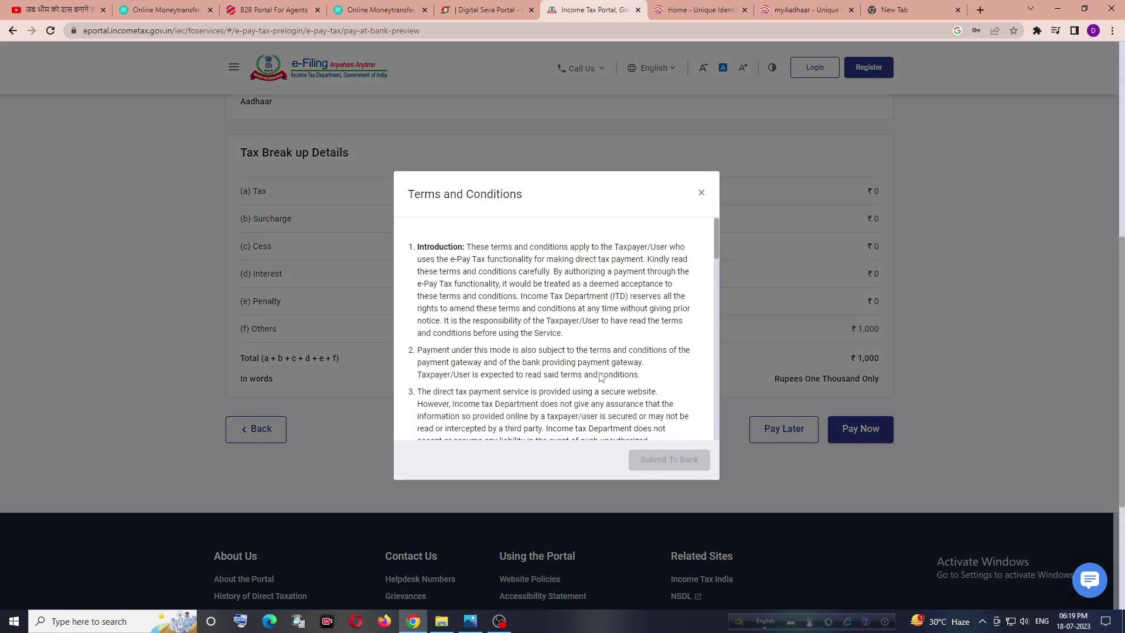
pyautogui.scroll(-1, 640, 390)
pyautogui.scroll(-14, 640, 390)
pyautogui.scroll(-1, 464, 394)
pyautogui.click(422, 418)
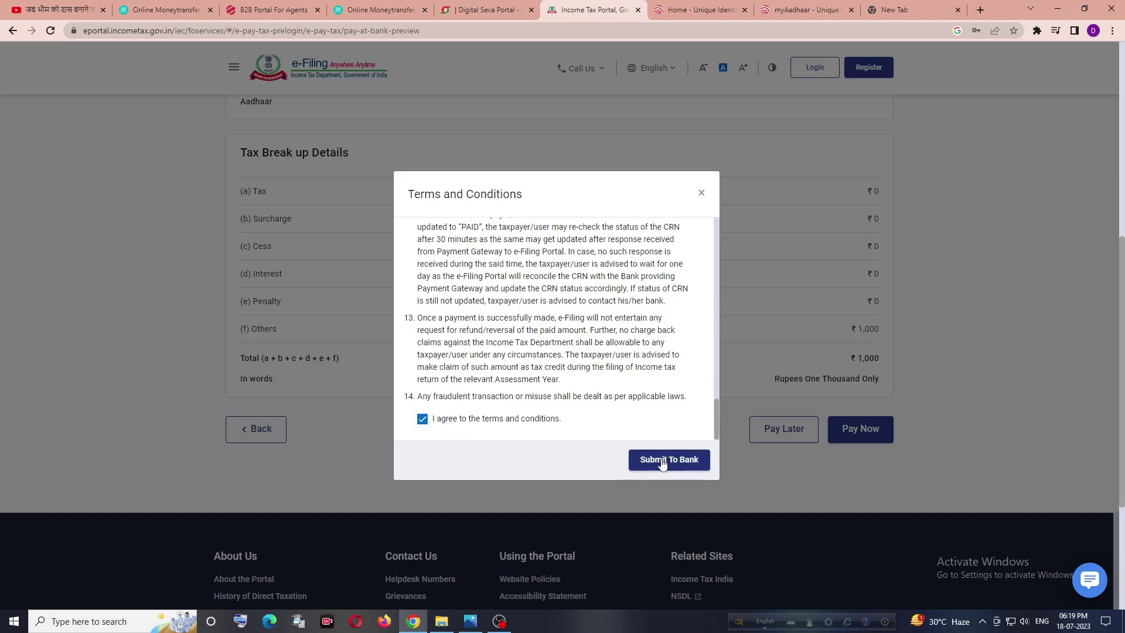
pyautogui.click(663, 462)
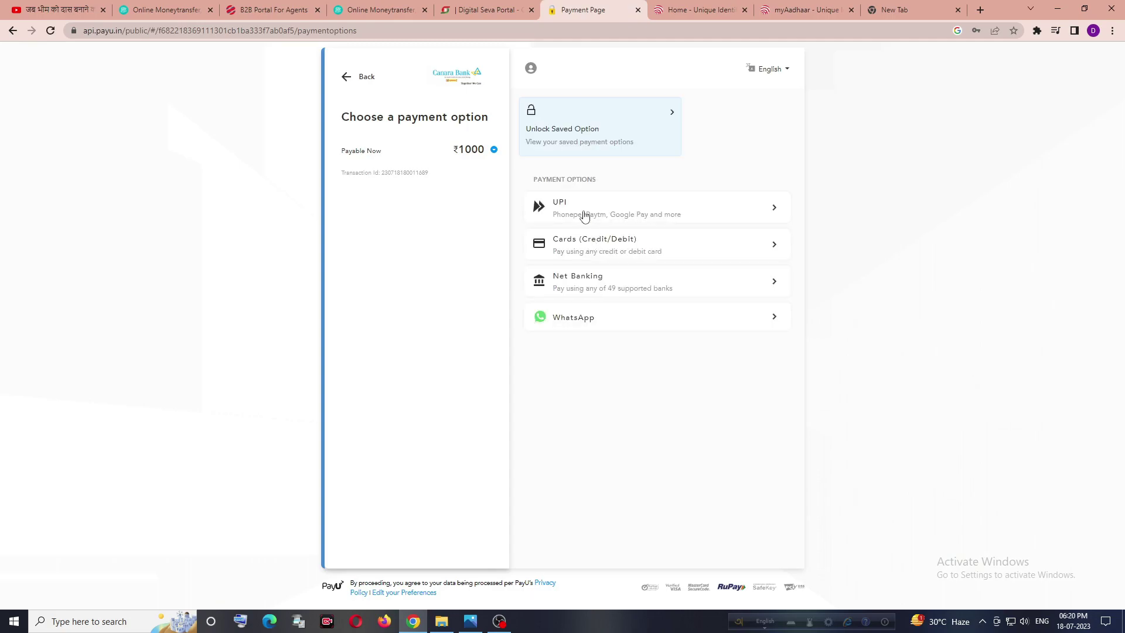
# Step: Pay ₹1,000 by UPI using the saved Paytm UPI ID, verifying it before proceeding
pyautogui.click(584, 216)
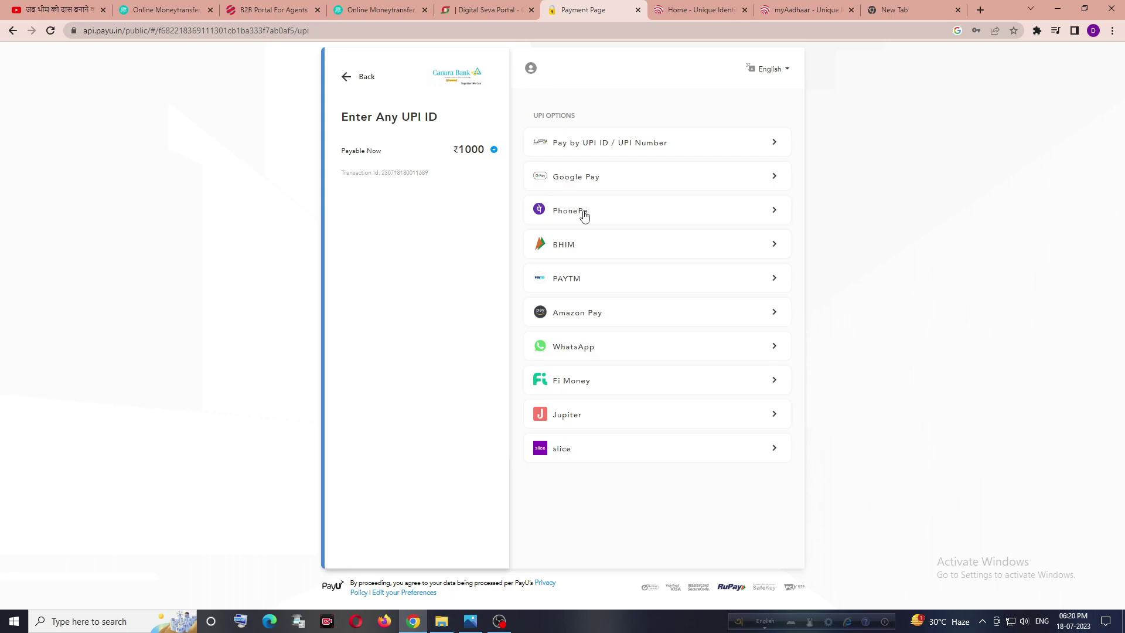
pyautogui.click(575, 278)
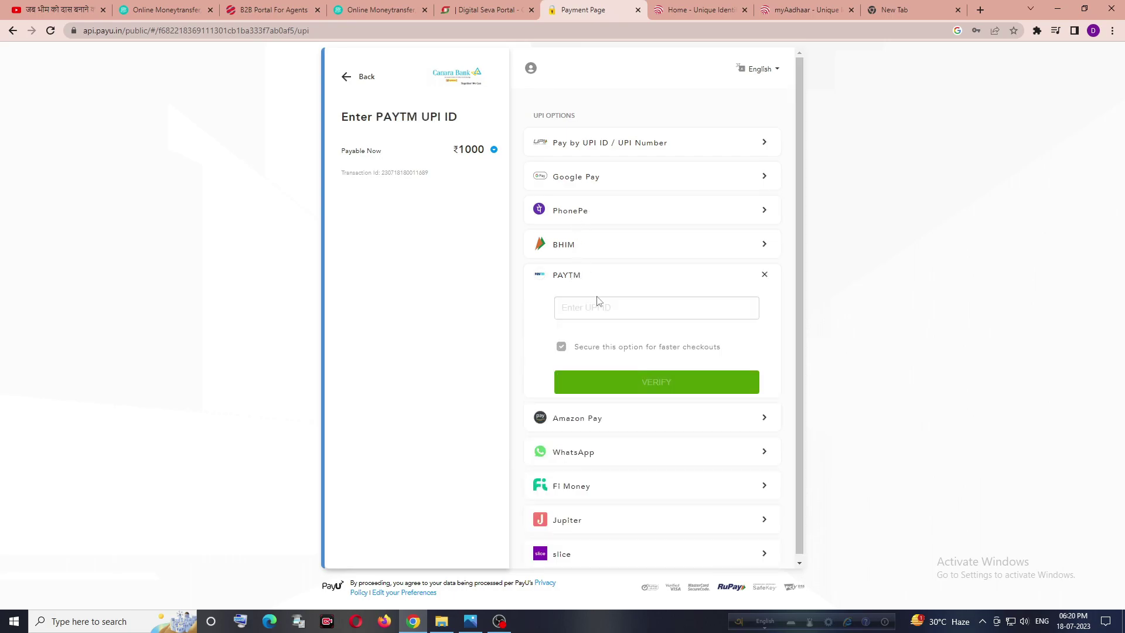
pyautogui.write('98')
pyautogui.press('Down')
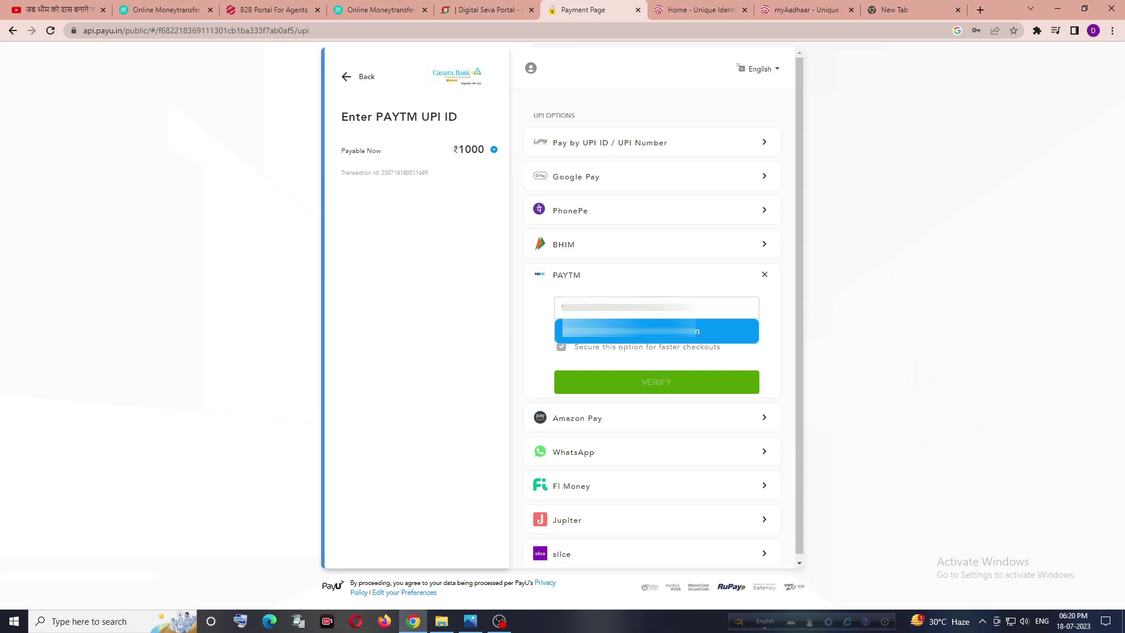
pyautogui.click(642, 331)
pyautogui.click(668, 382)
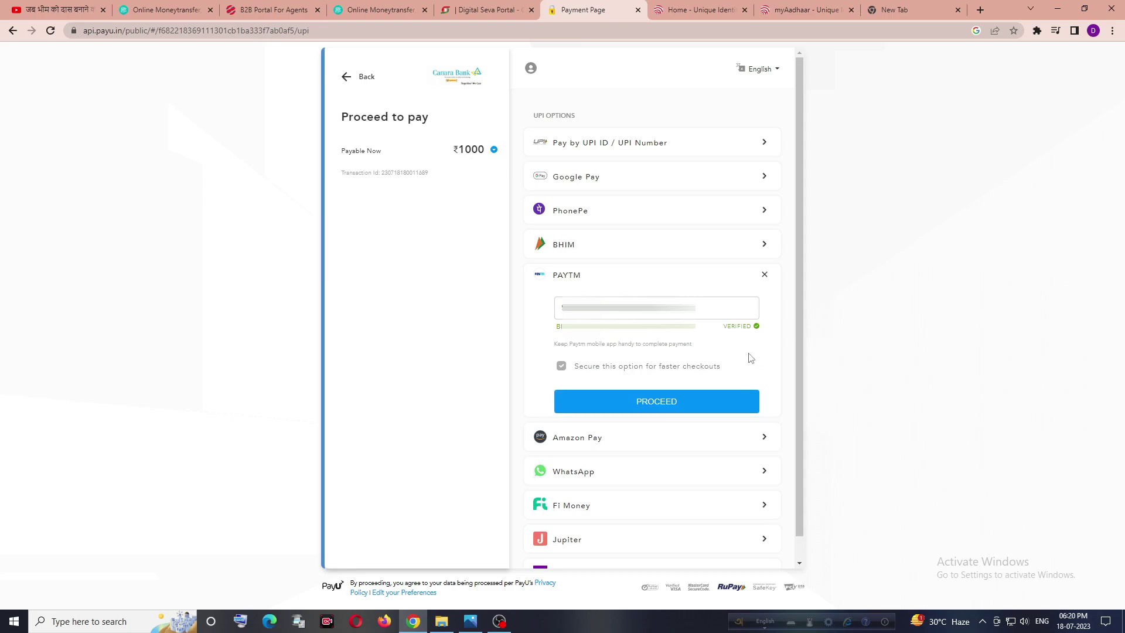
pyautogui.click(662, 401)
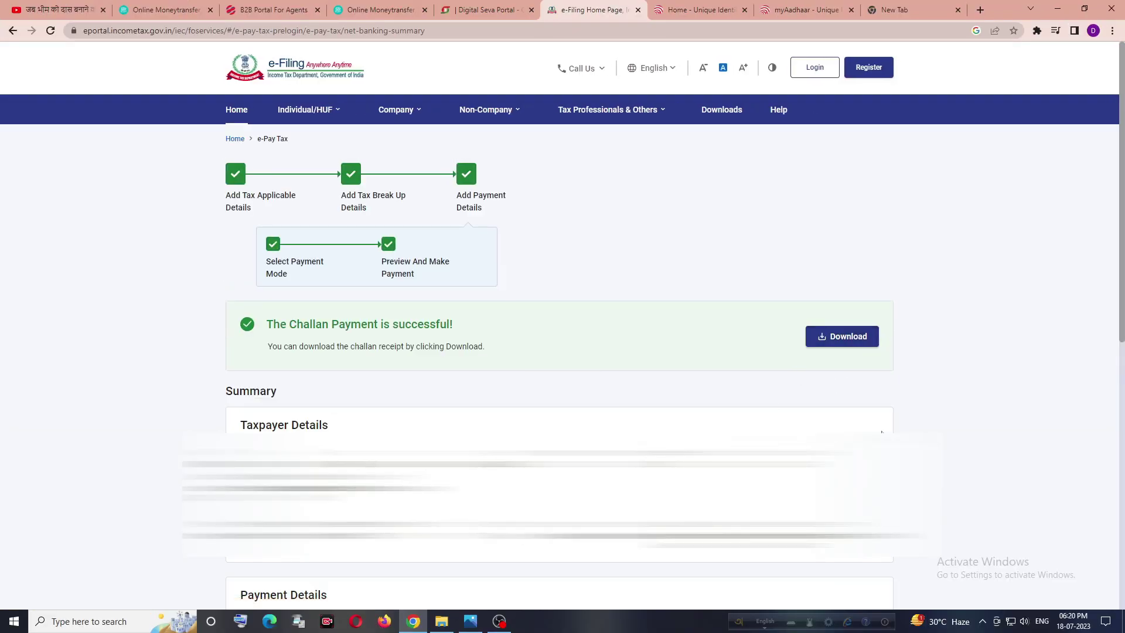
# Step: Print the challan success page to 'Save as PDF' and save it in Downloads
pyautogui.scroll(-3, 946, 423)
pyautogui.hotkey('ctrl', 'p')
pyautogui.click(859, 93)
pyautogui.click(874, 125)
pyautogui.click(912, 225)
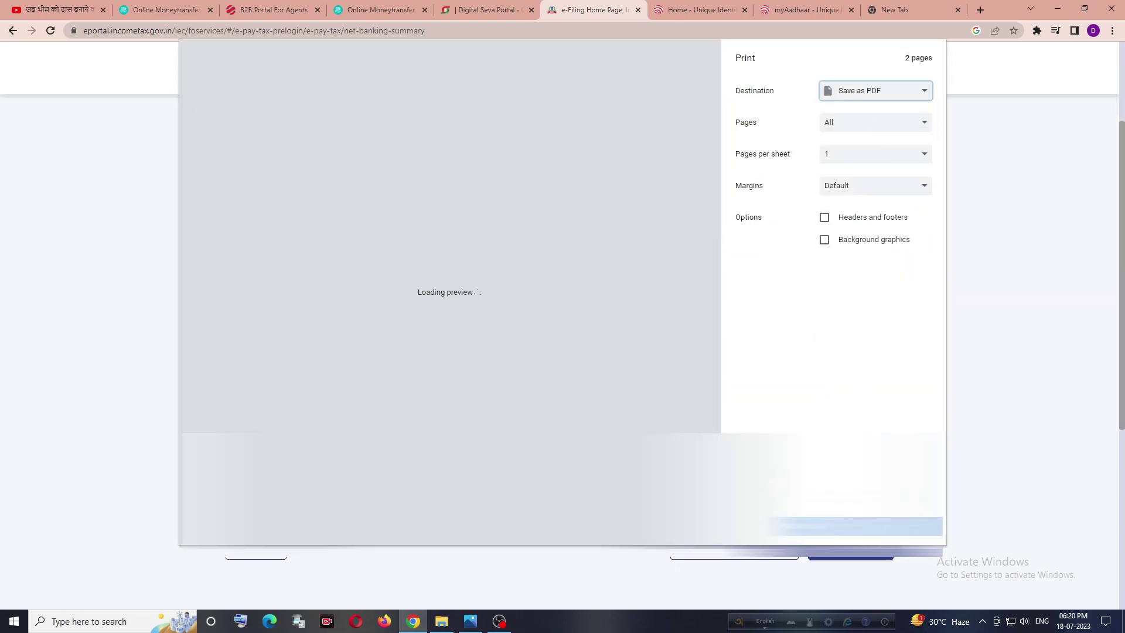
pyautogui.click(868, 525)
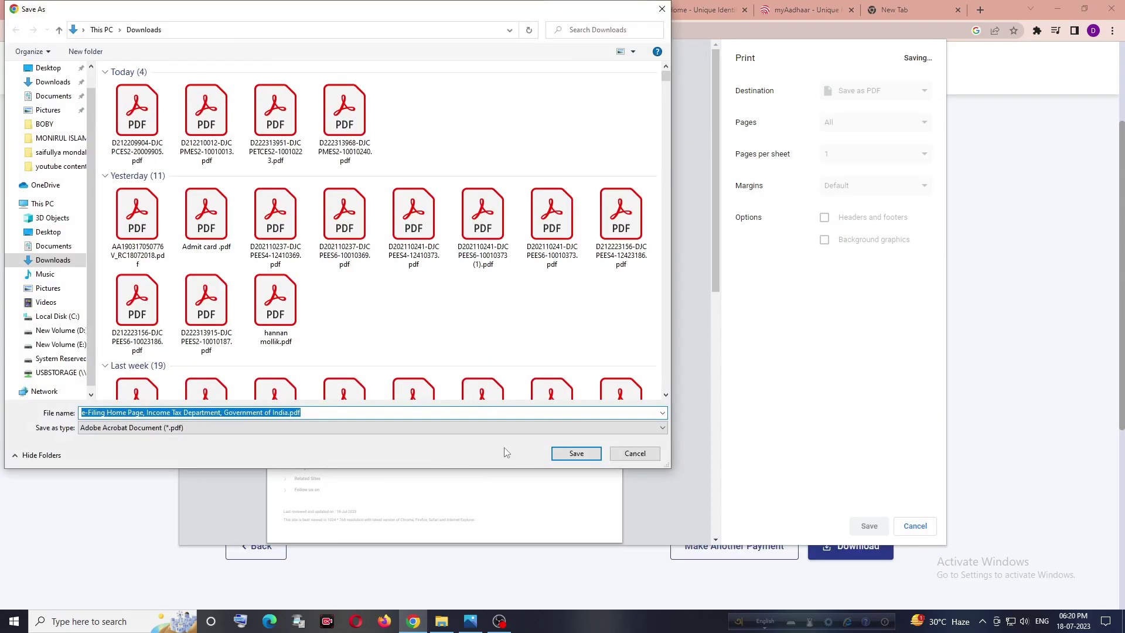
pyautogui.press('Return')
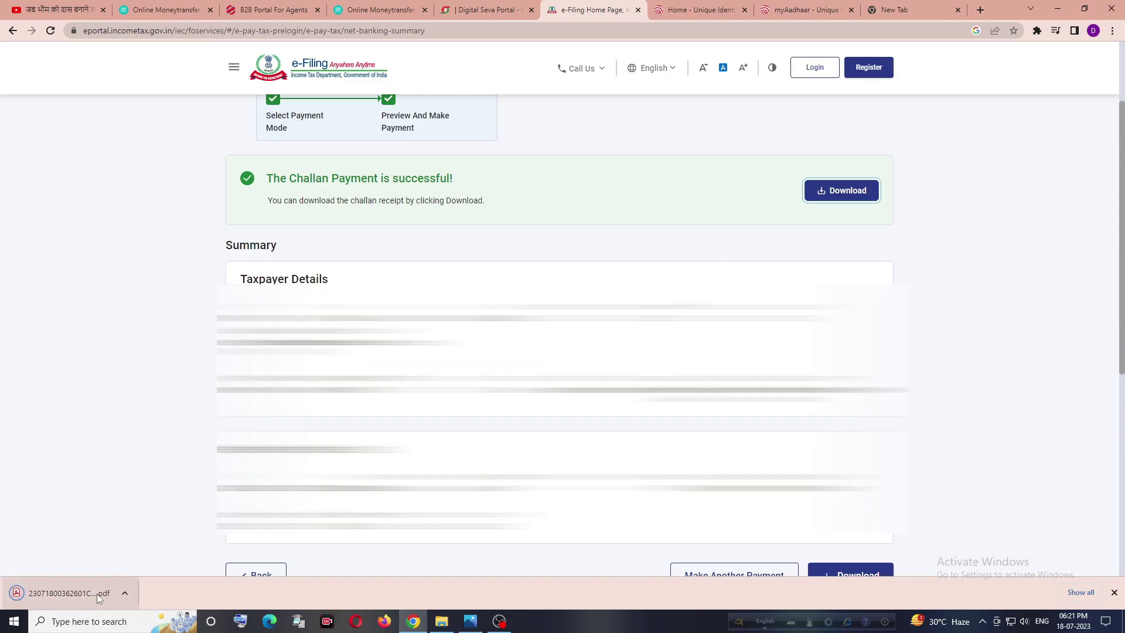
# Step: Open the downloaded challan PDF from the browser's download bar
pyautogui.click(97, 593)
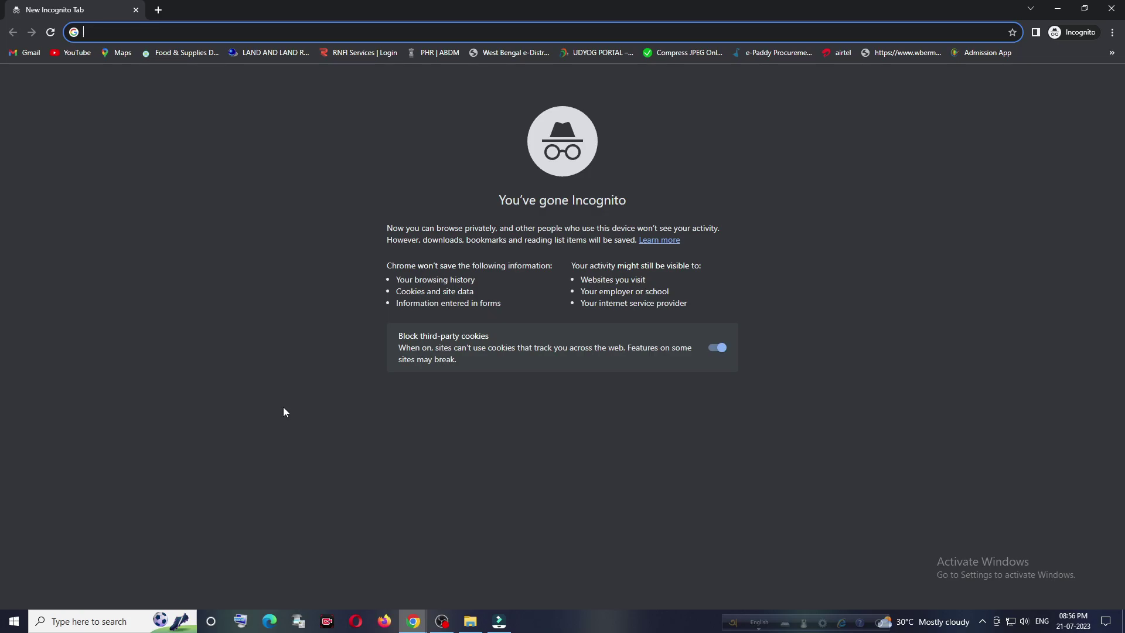
# Step: Search Google for 'income tax' and open the 'Home | Income Tax Department' result
pyautogui.write('INCOME tax')
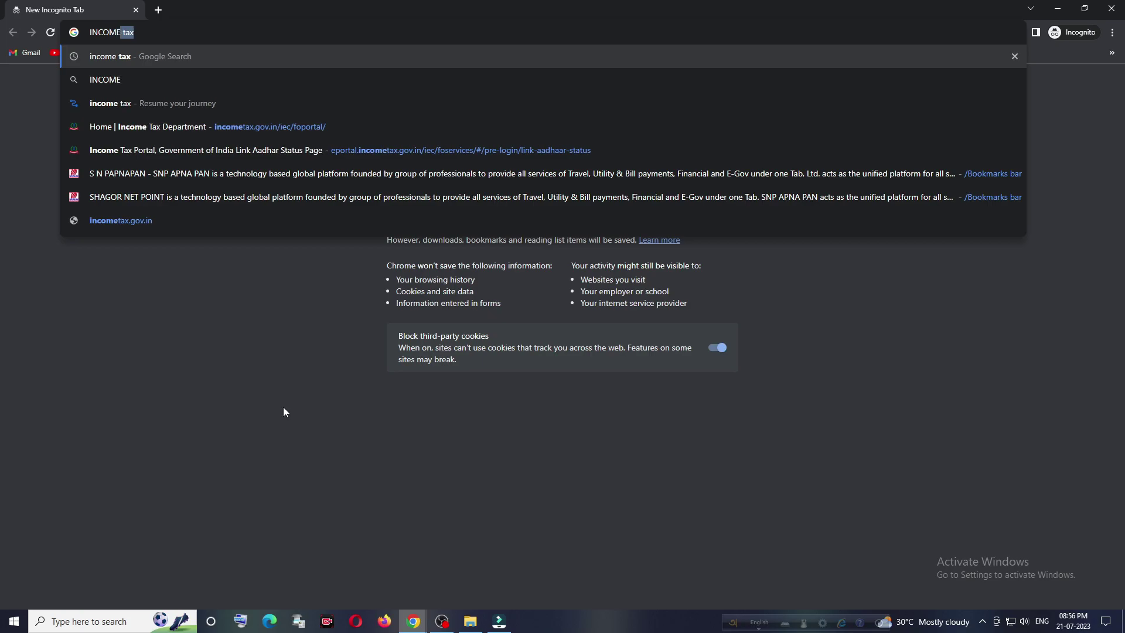
pyautogui.press('Return')
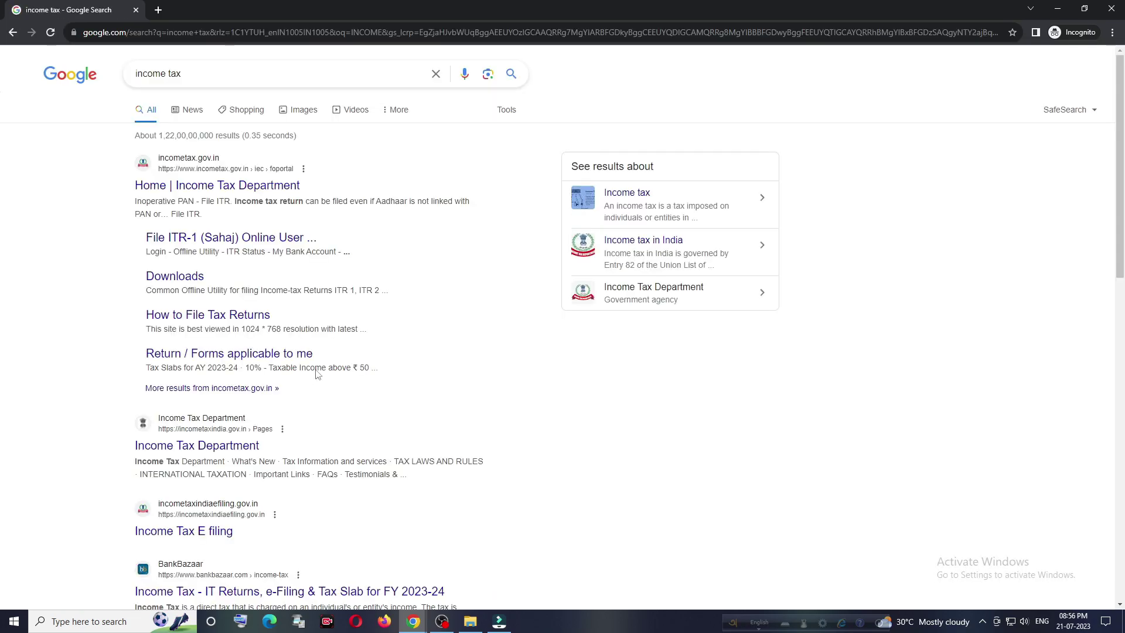
pyautogui.click(277, 238)
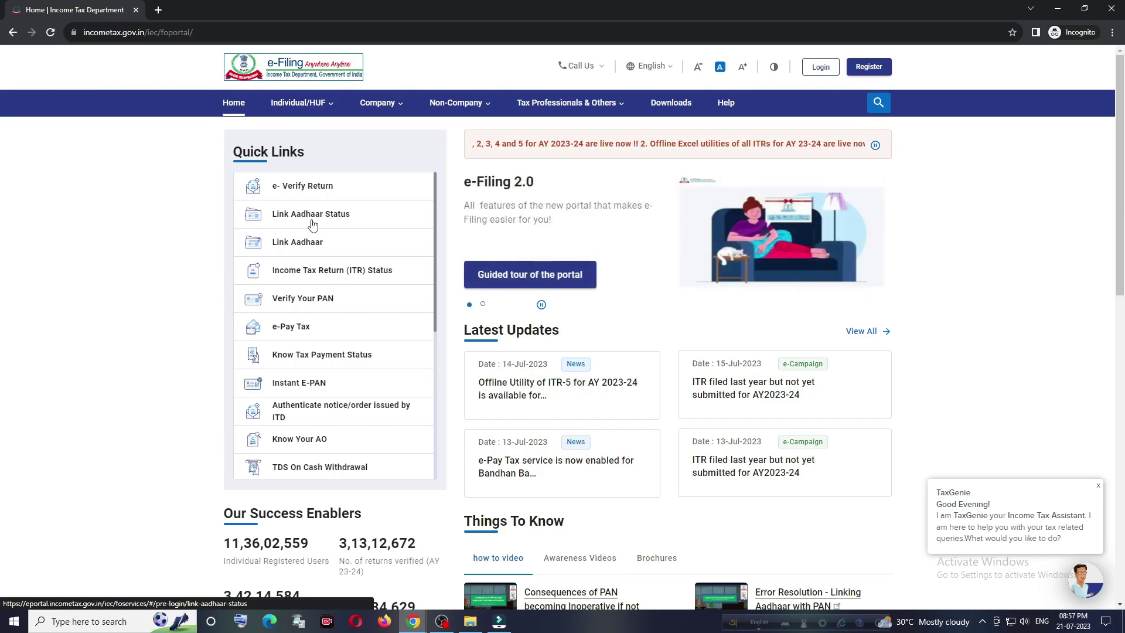
# Step: Open Link Aadhaar Status from Quick Links on the e-Filing Portal home page
pyautogui.click(313, 216)
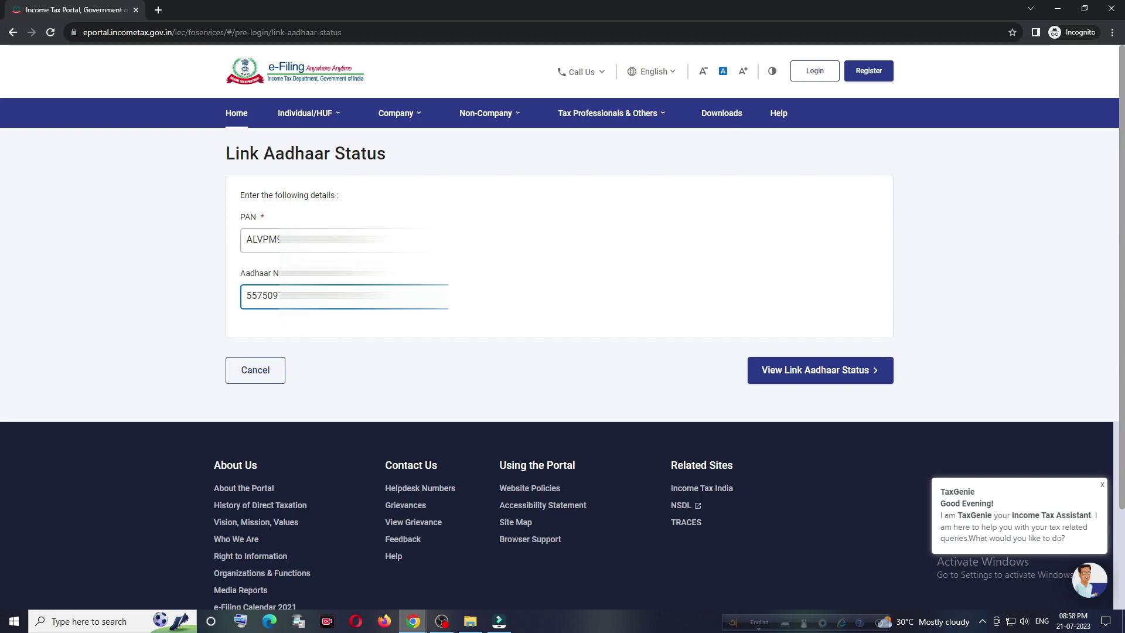
# Step: Submit View Link Aadhaar Status and confirm the PAN is already linked to the Aadhaar
pyautogui.click(783, 381)
pyautogui.click(785, 379)
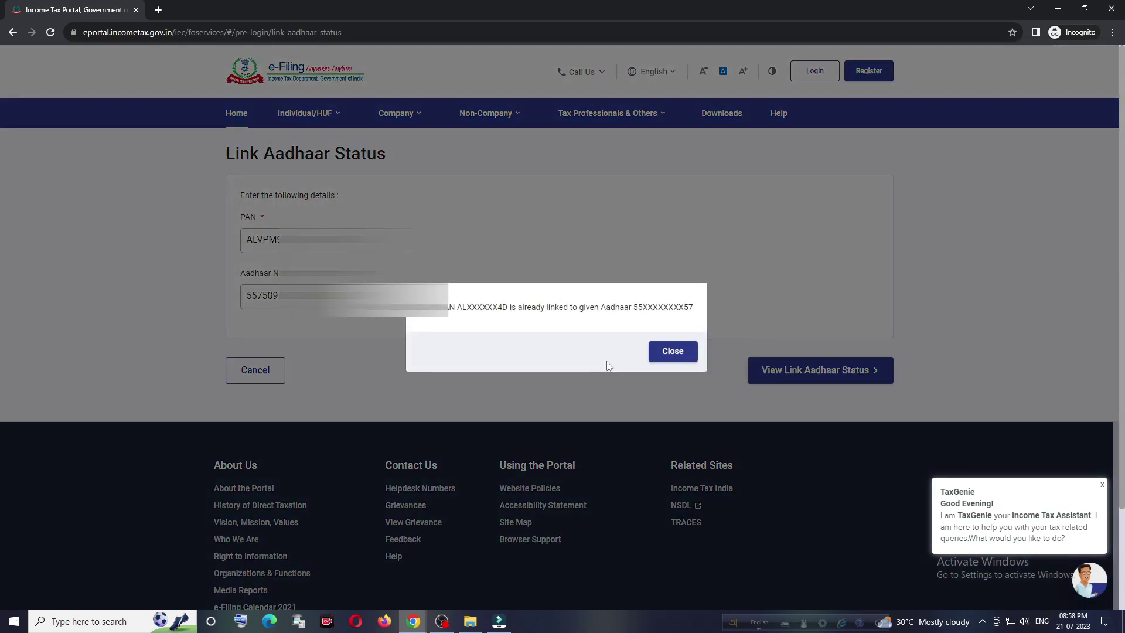